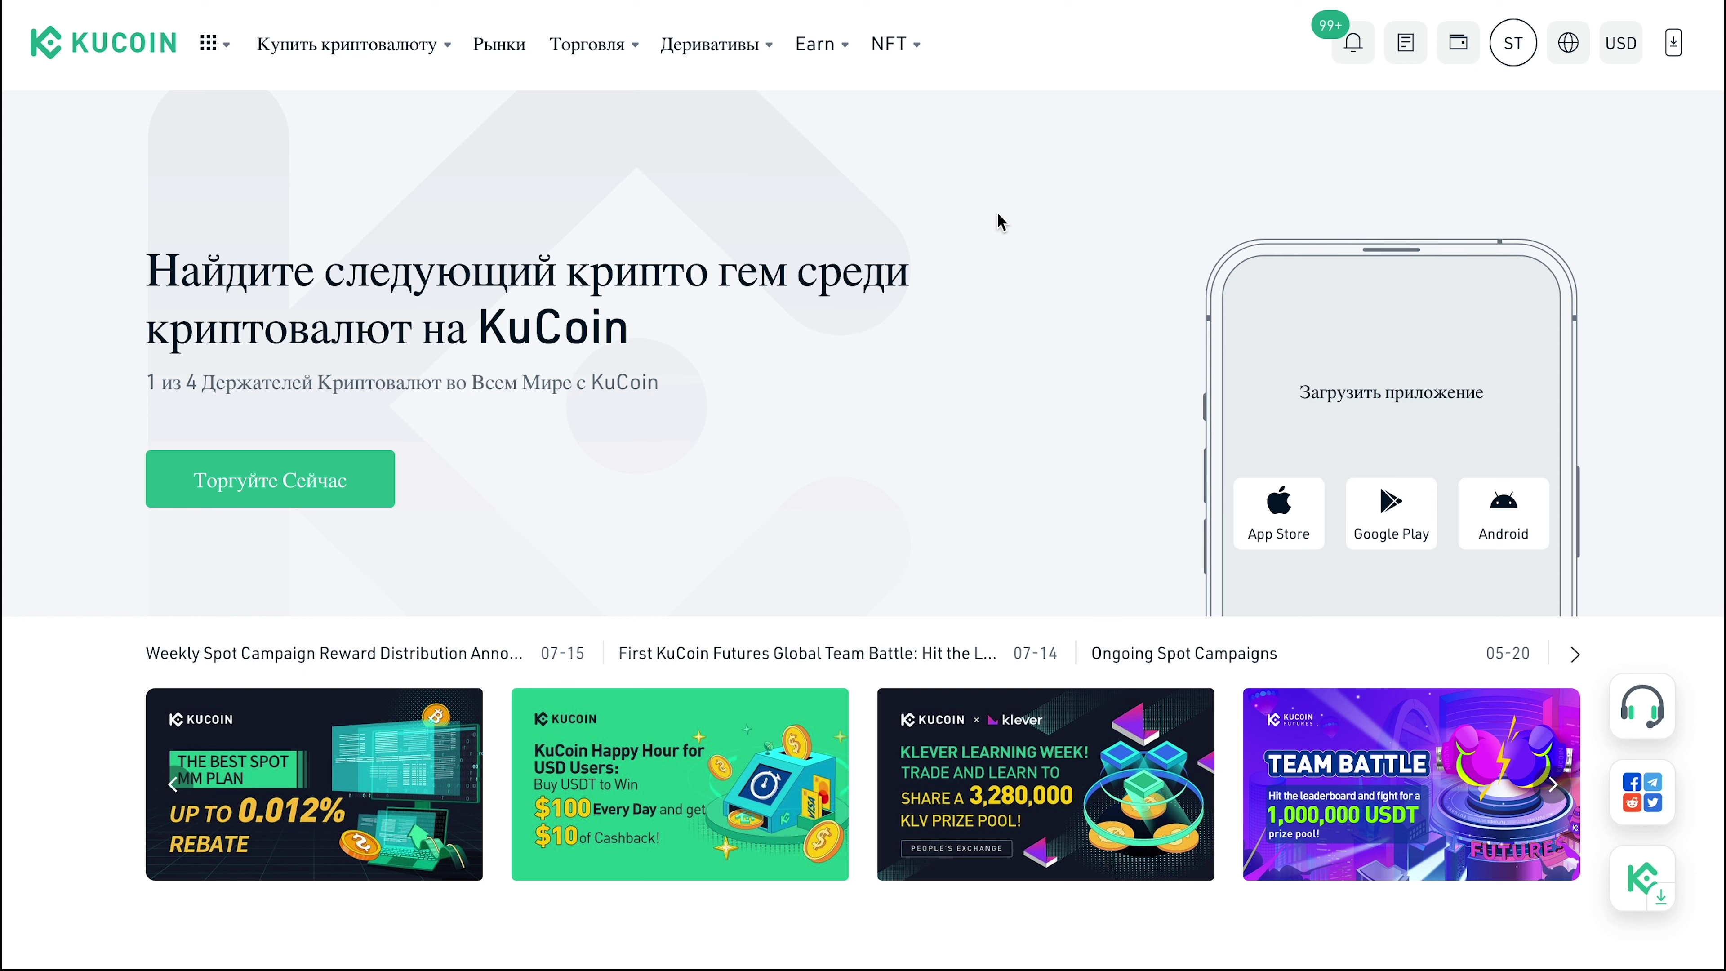
- Open KuCoin's Main Account page from the header wallet menu
mouse_move(1461, 60)
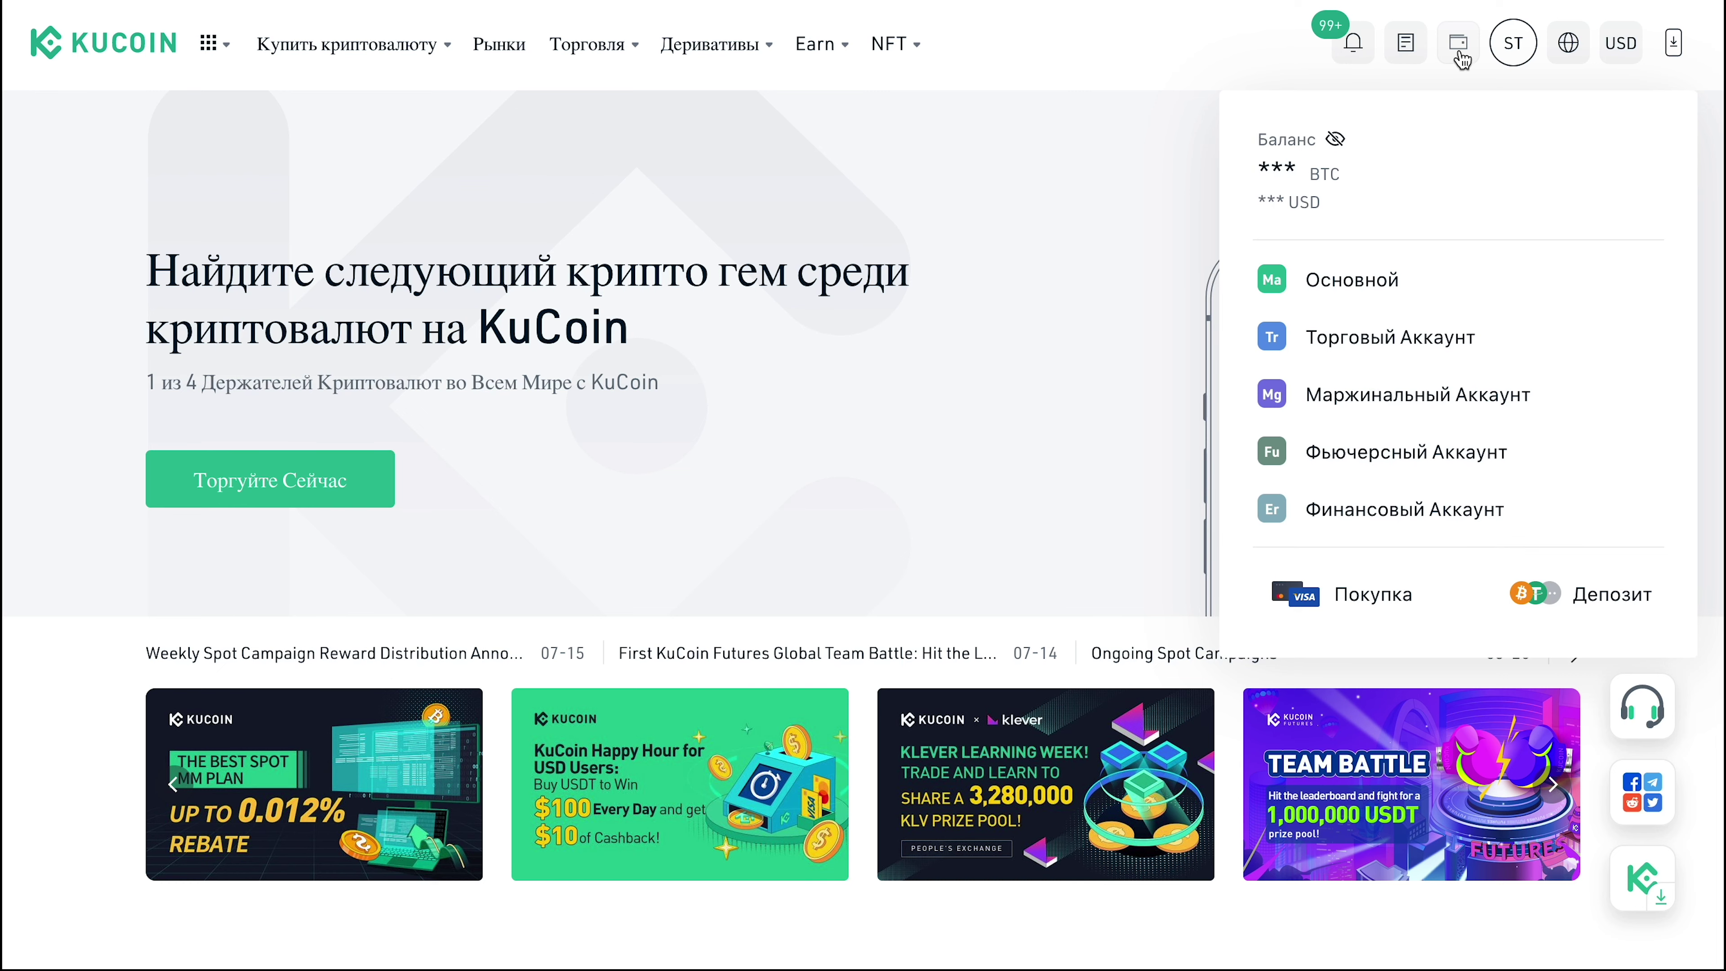
left_click(1346, 281)
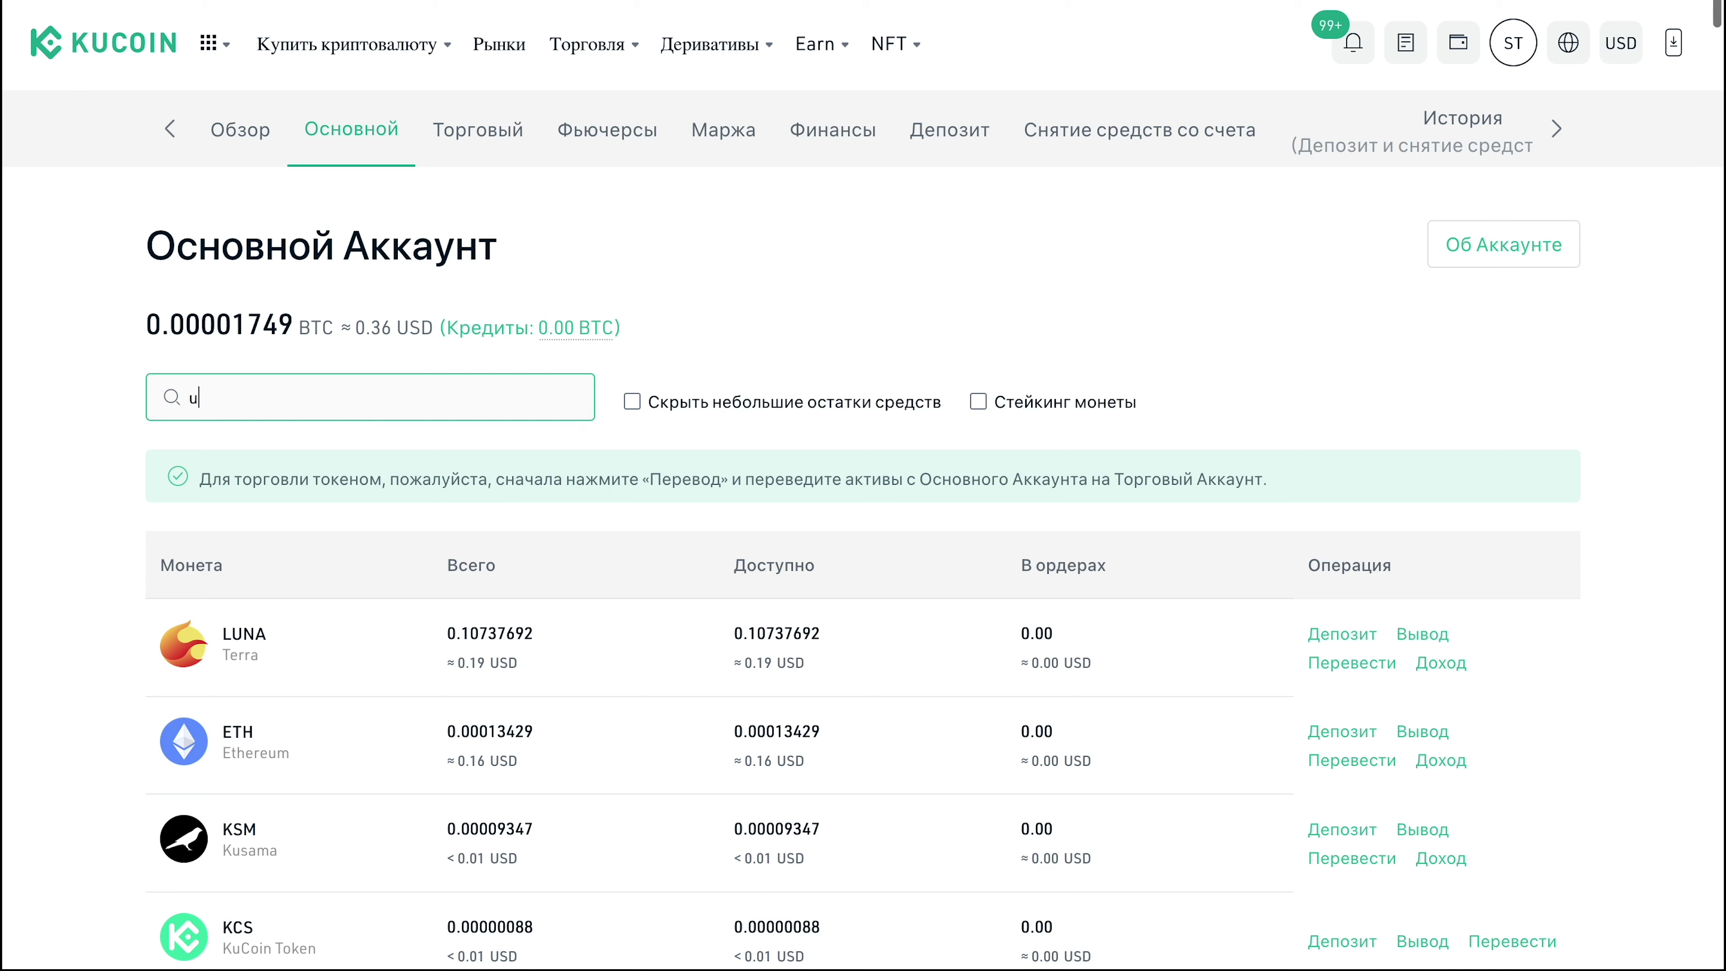
- Search 'usdc' so the Main Account list shows only USD Coin at 0.00
key("BackSpace")
type("usdc")
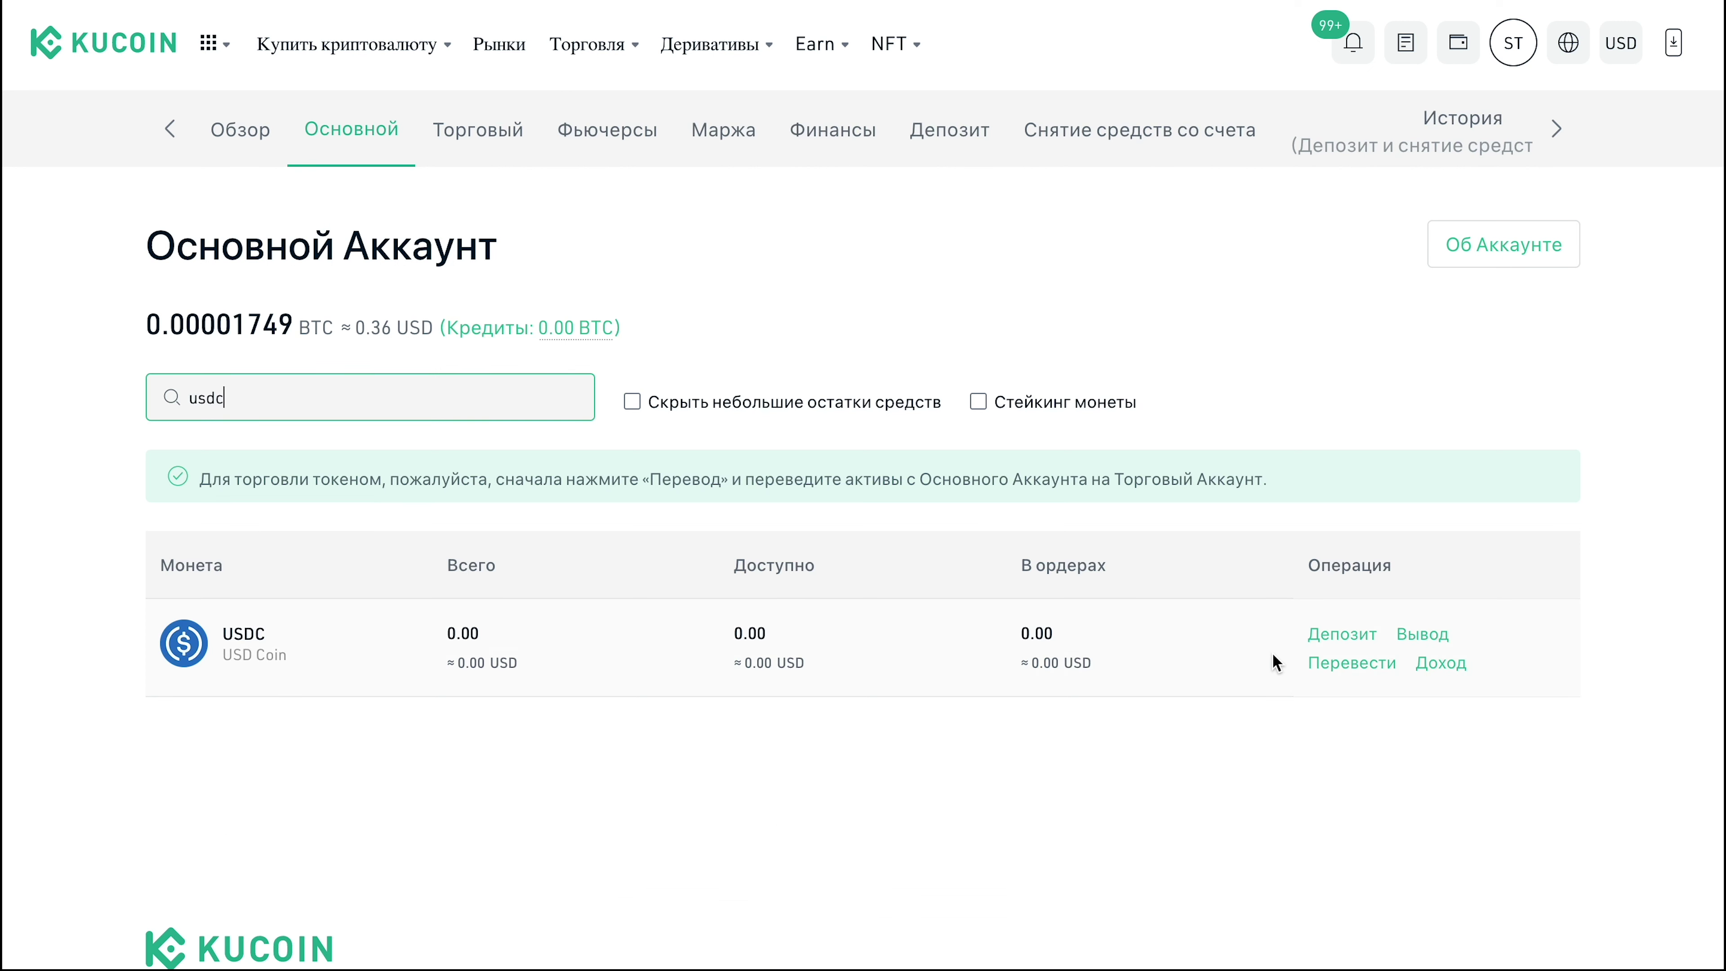
- Start a USDC deposit on the ETH Ethereum (ERC20) network and copy its deposit address
left_click(1331, 643)
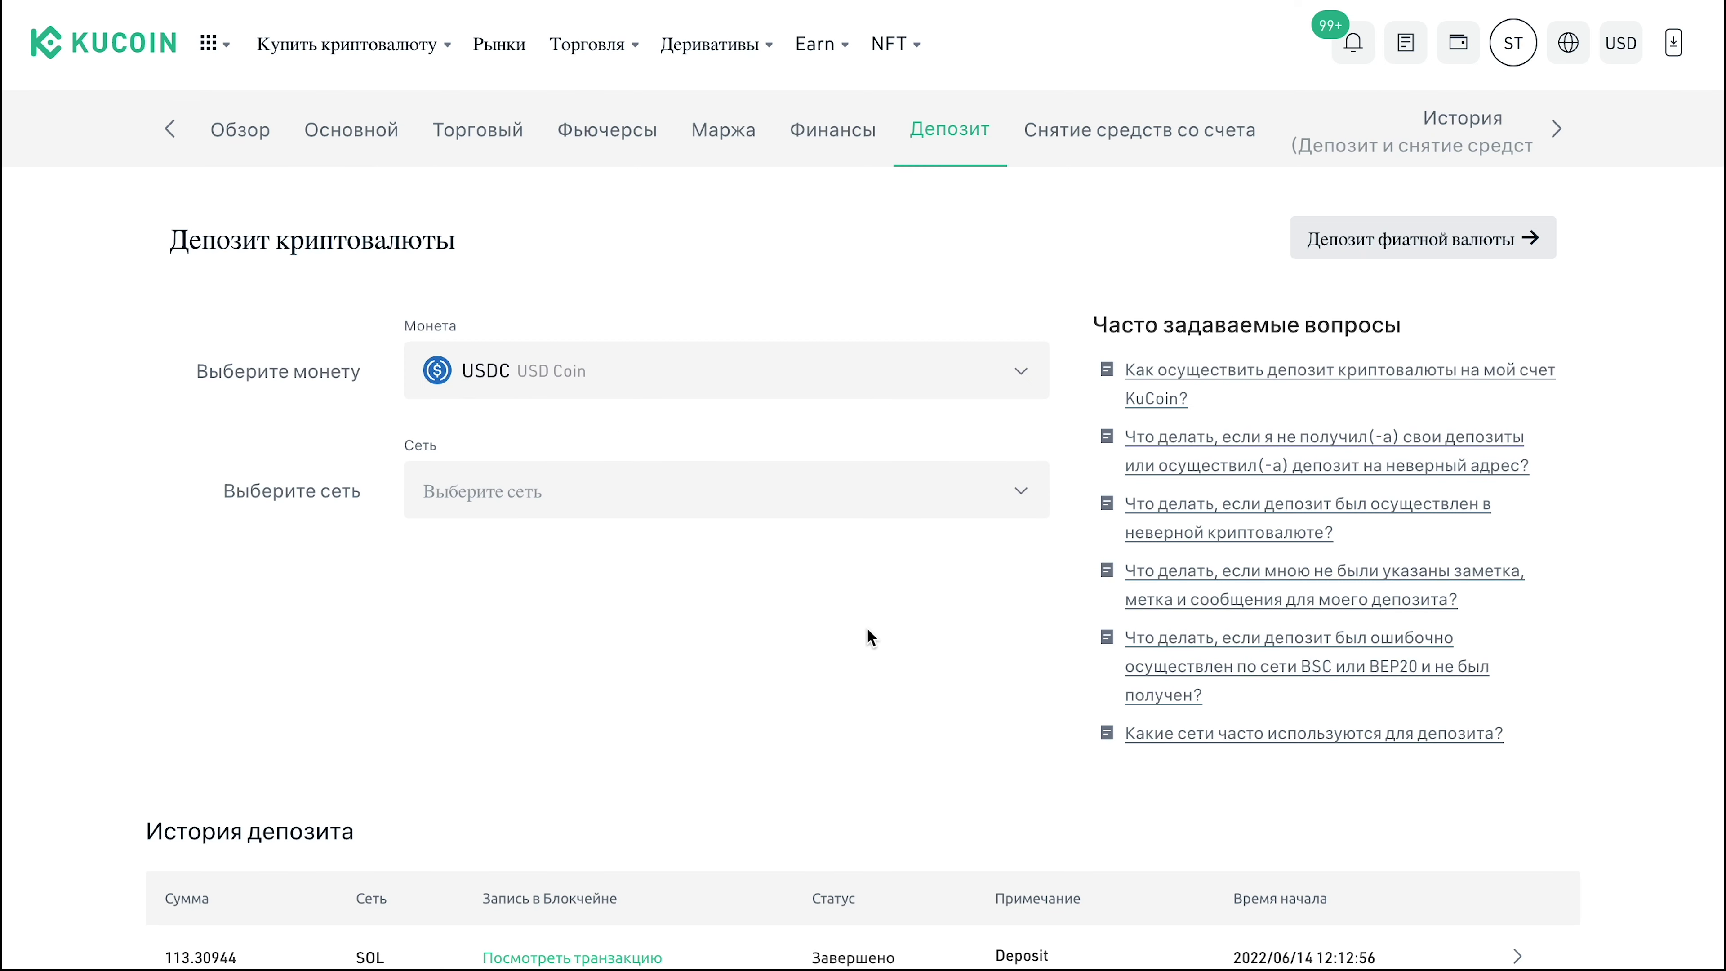
left_click(838, 517)
scroll(751, 435, "up", 5)
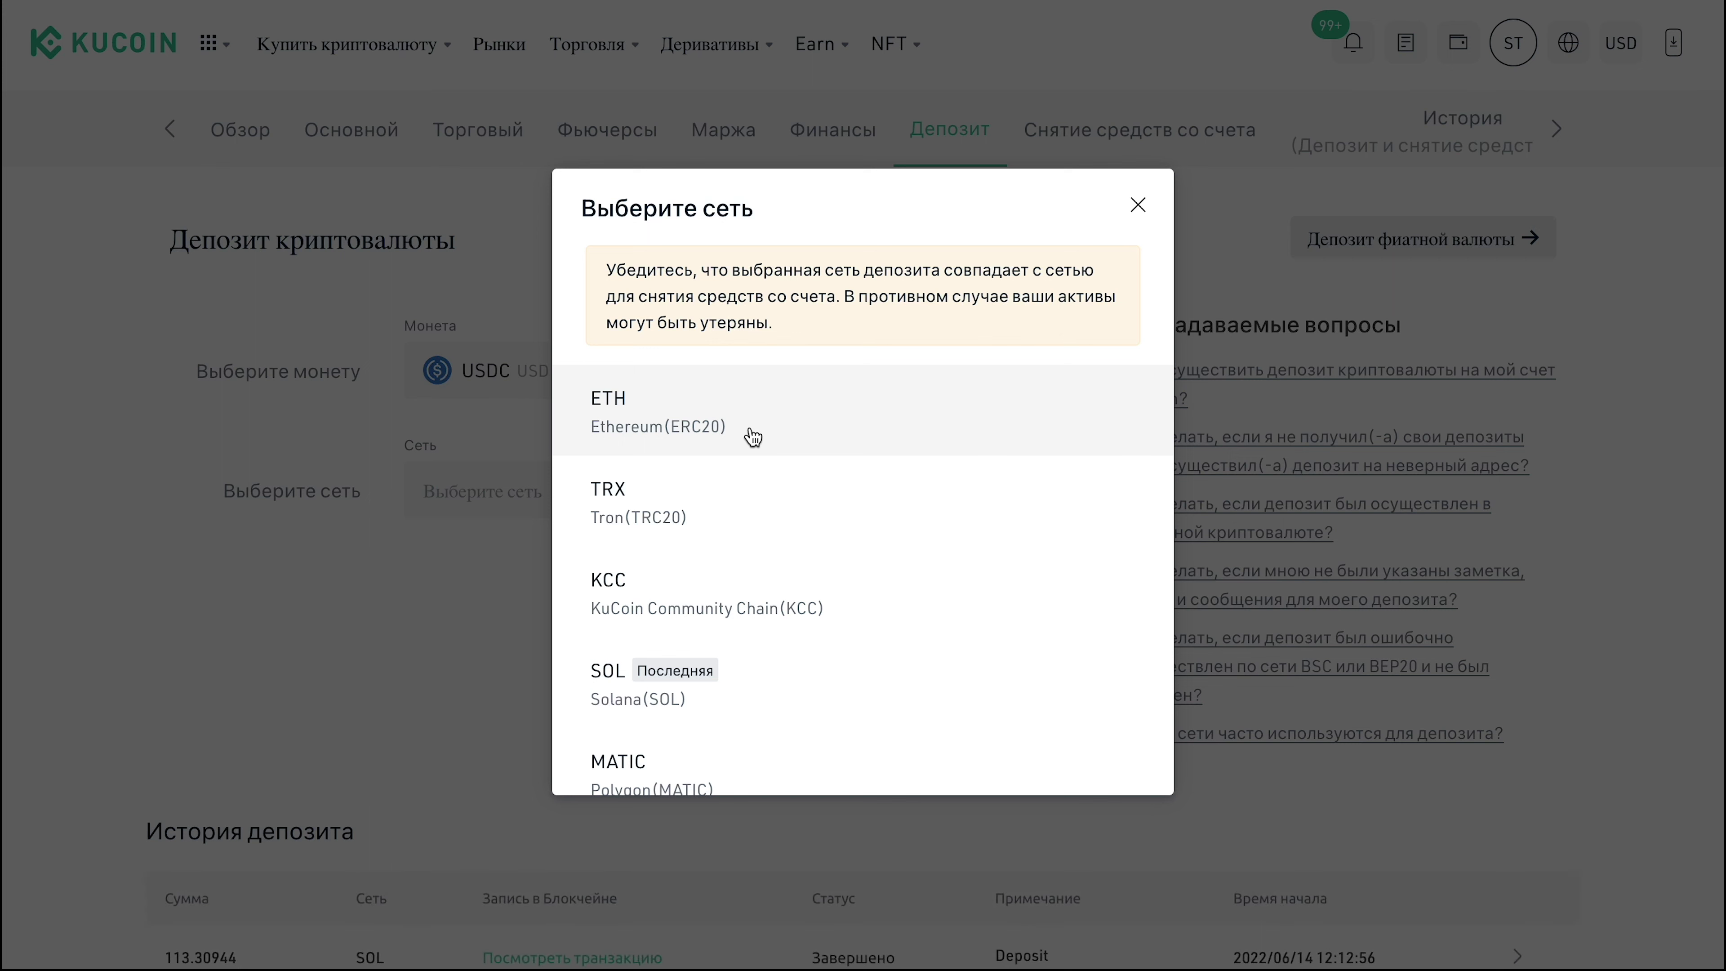
left_click(752, 437)
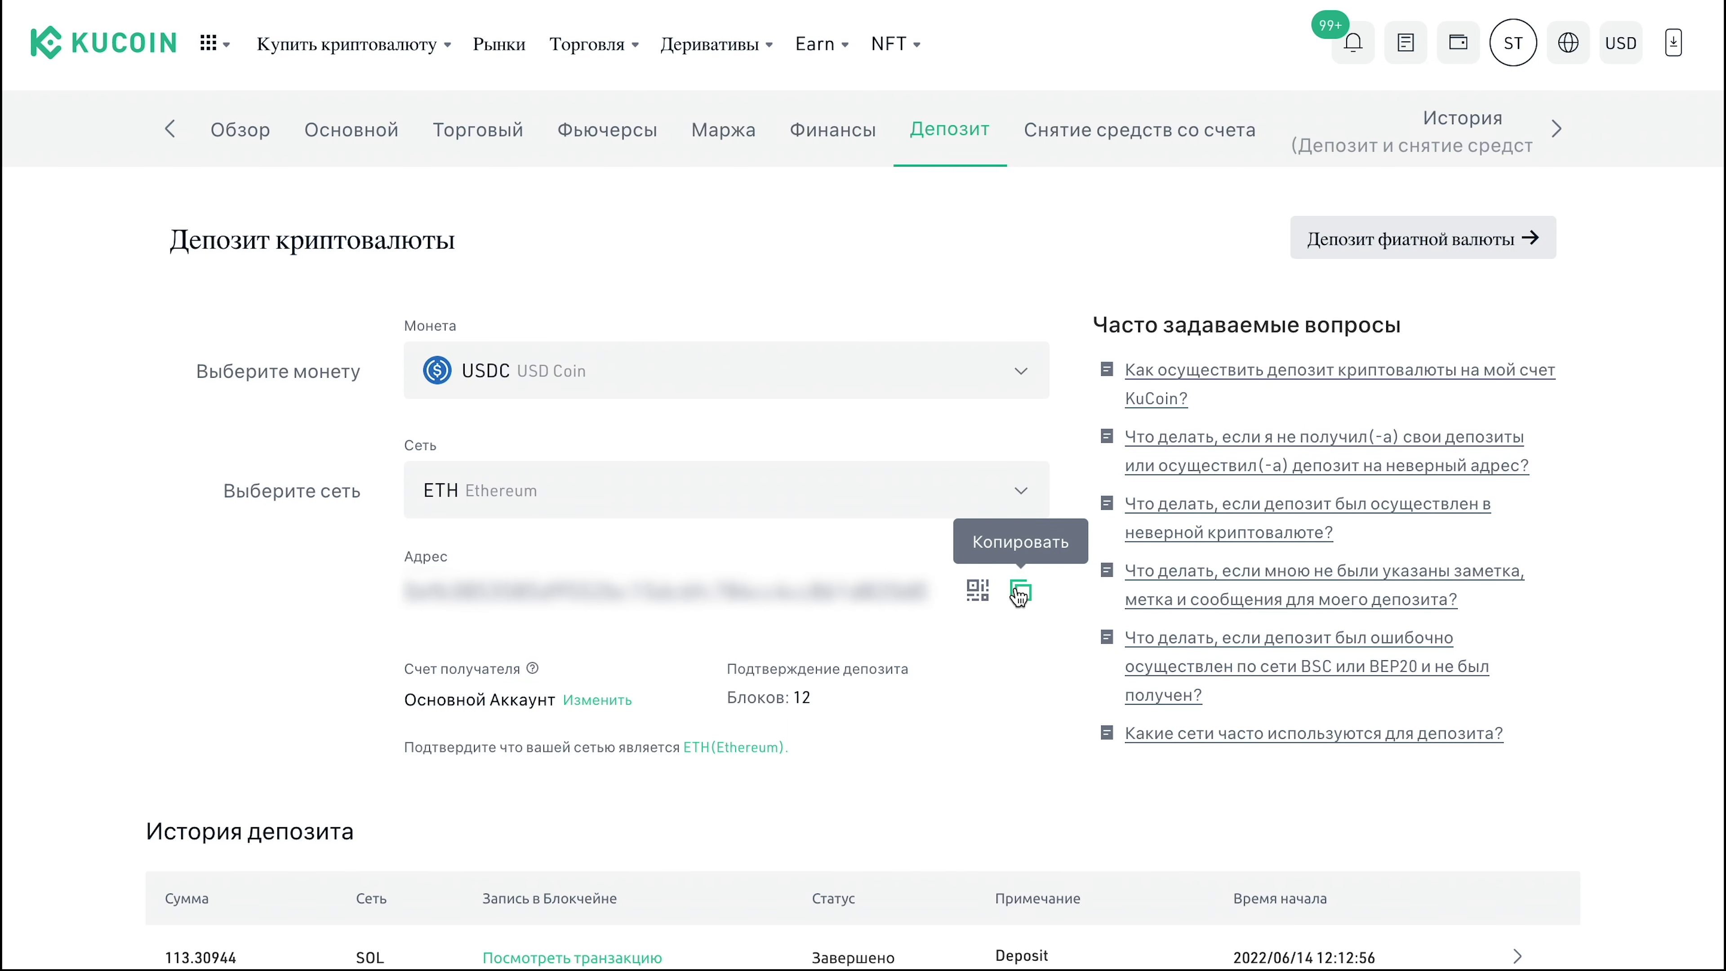
left_click(1020, 592)
- In MetaMask, set up a 20 USDC send to the pasted KuCoin deposit address and continue
key("alt+shift+m")
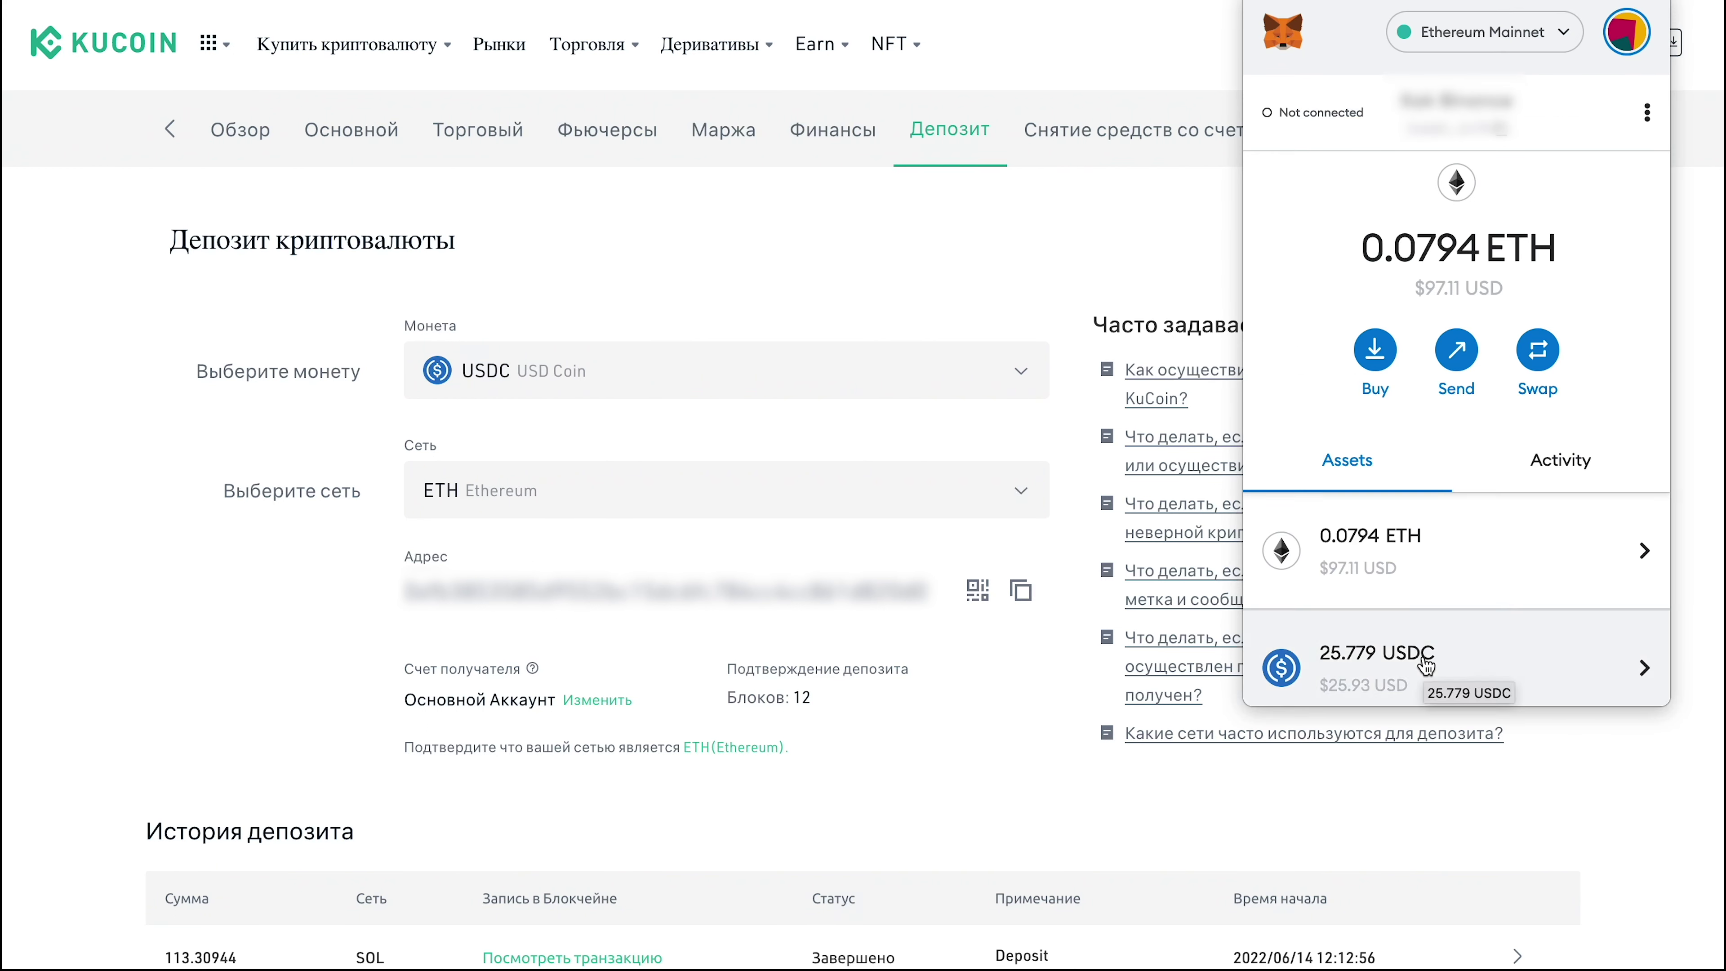
left_click(1445, 676)
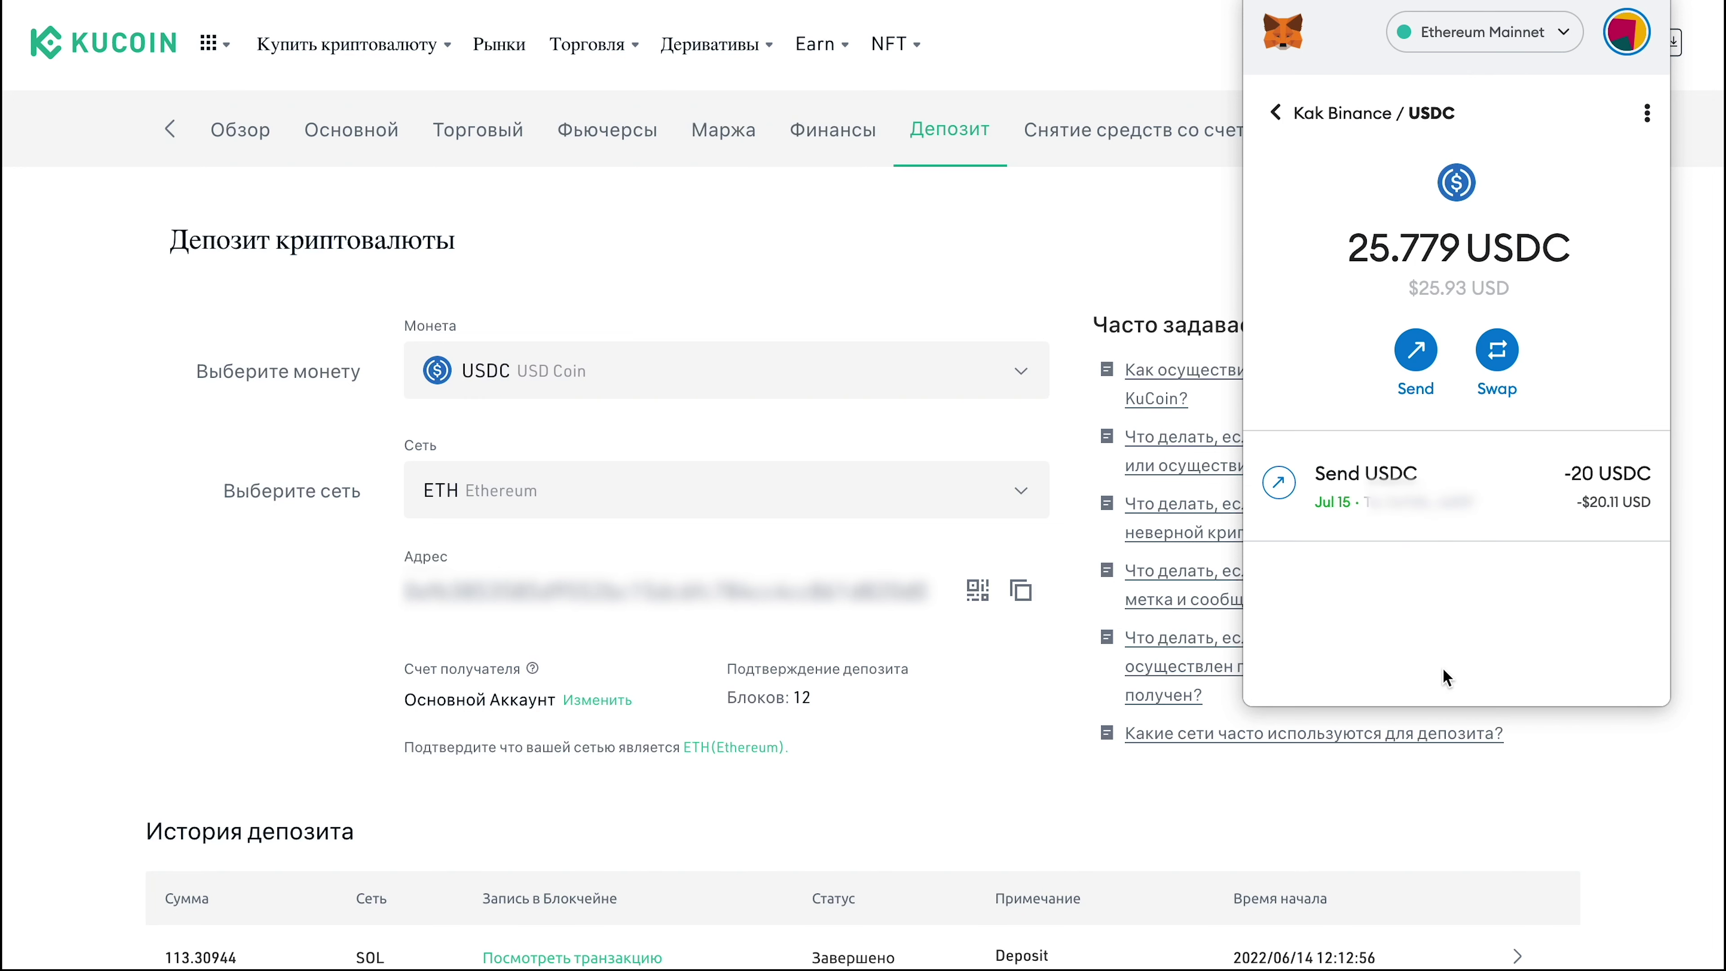
left_click(1412, 350)
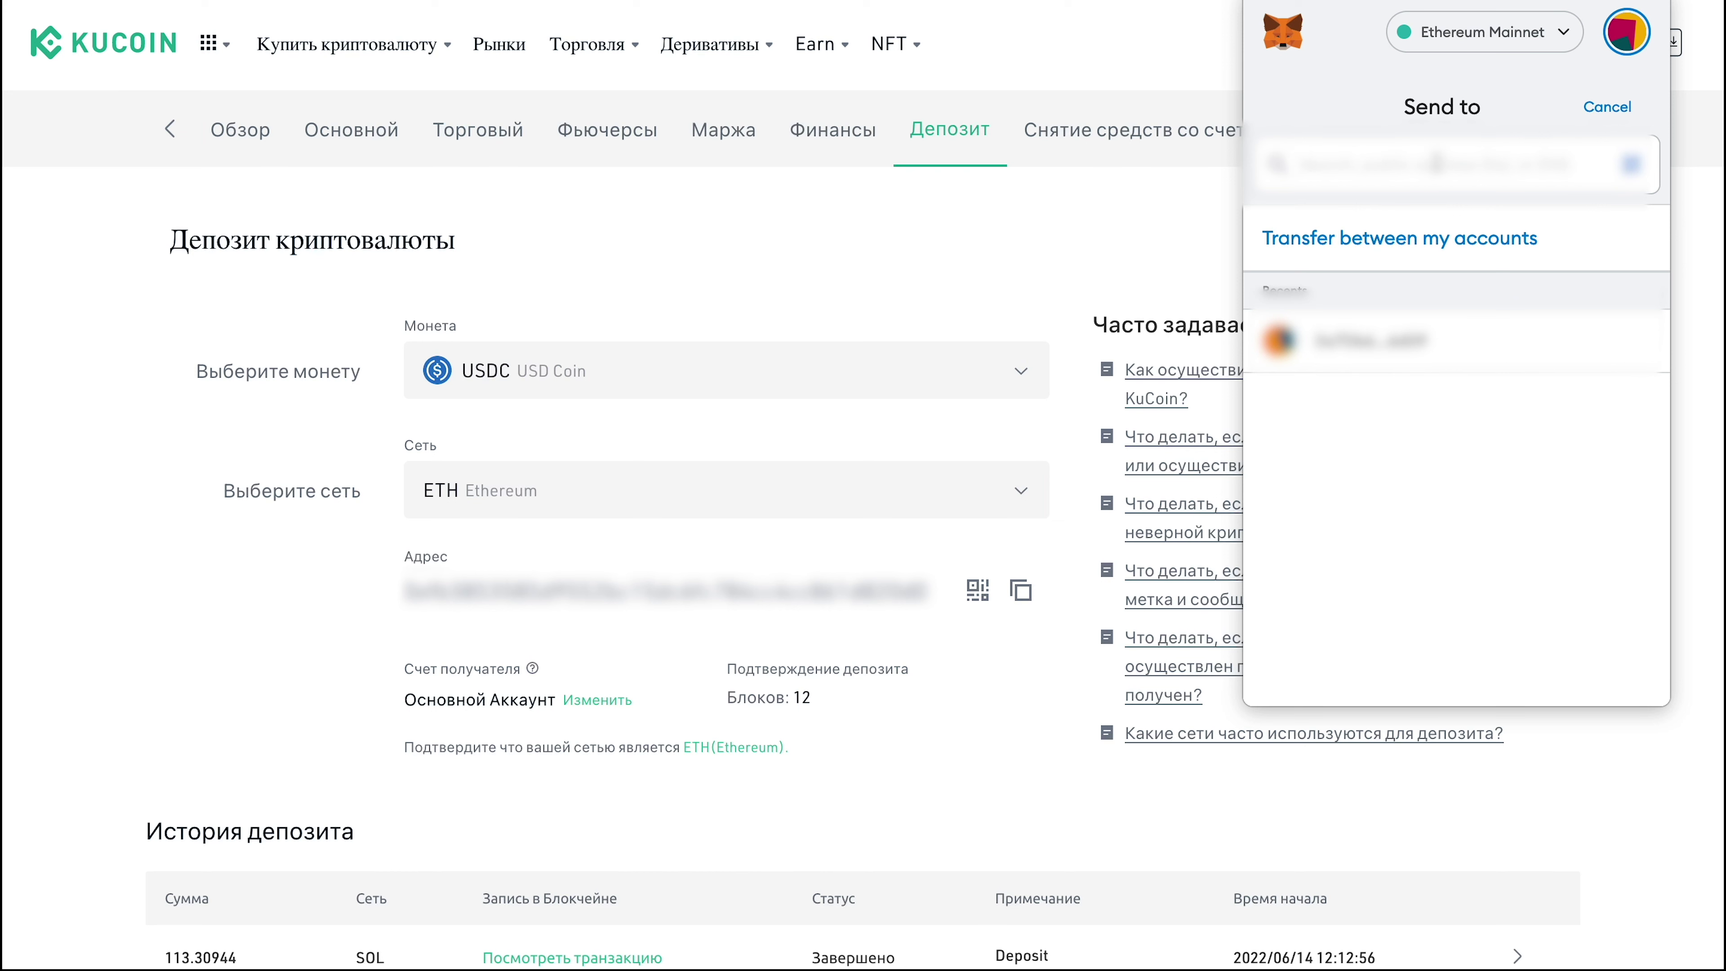
key("ctrl+v")
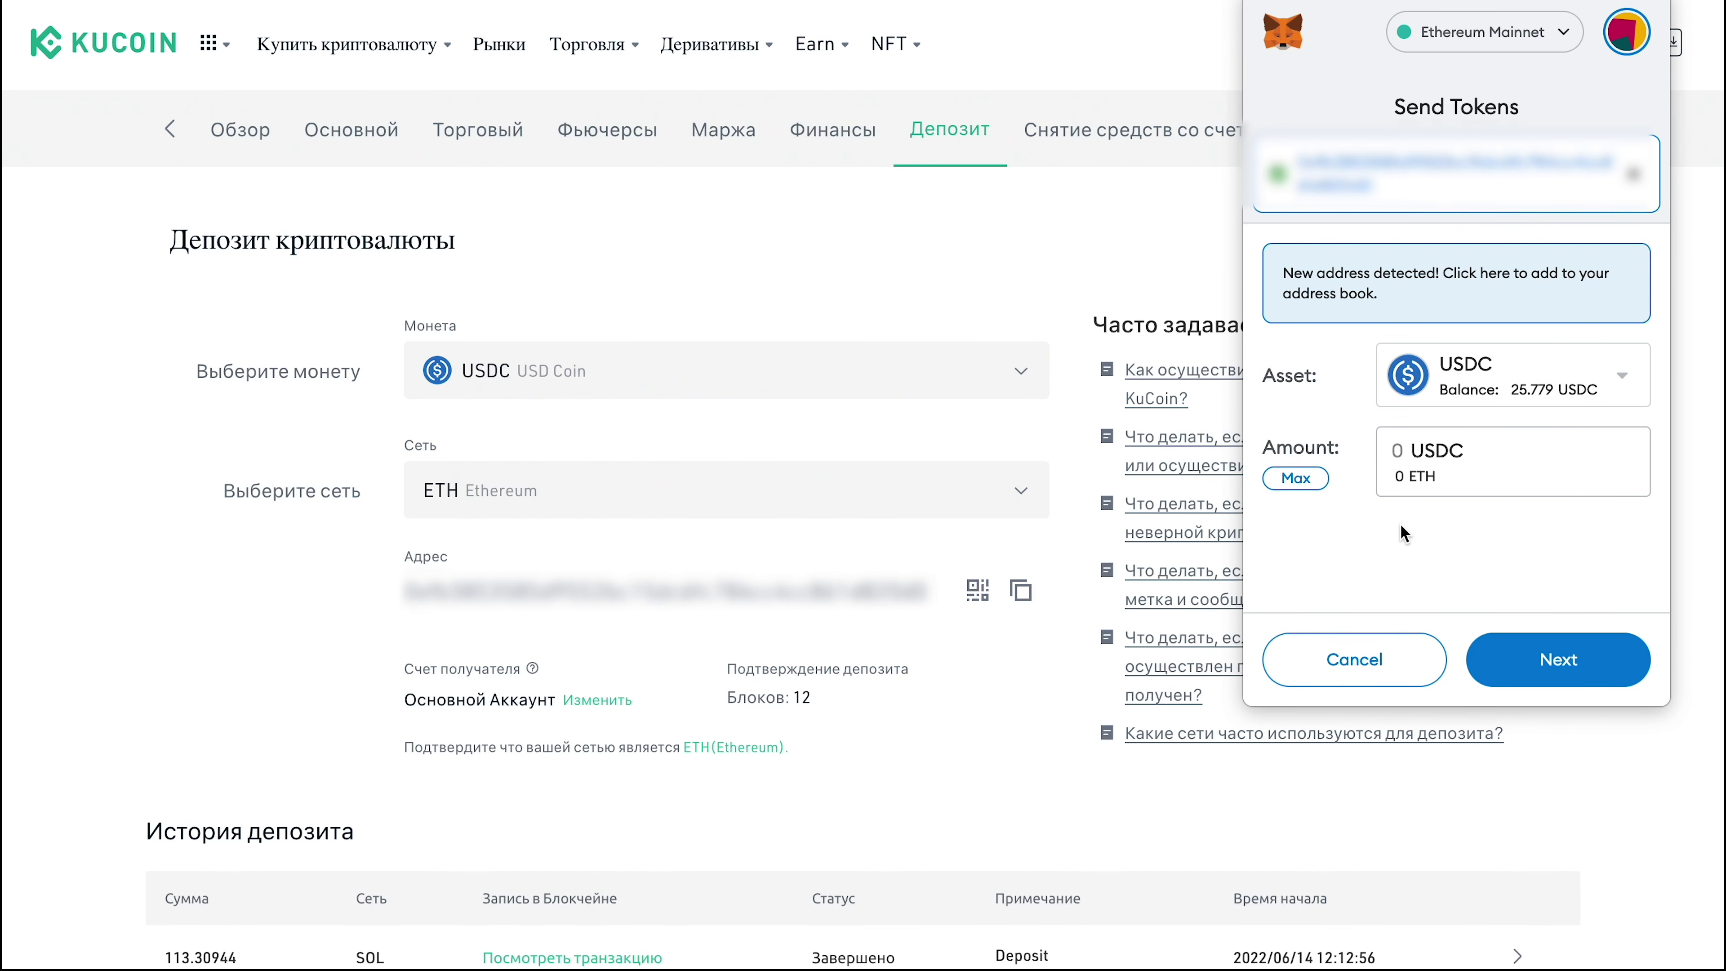
type("20")
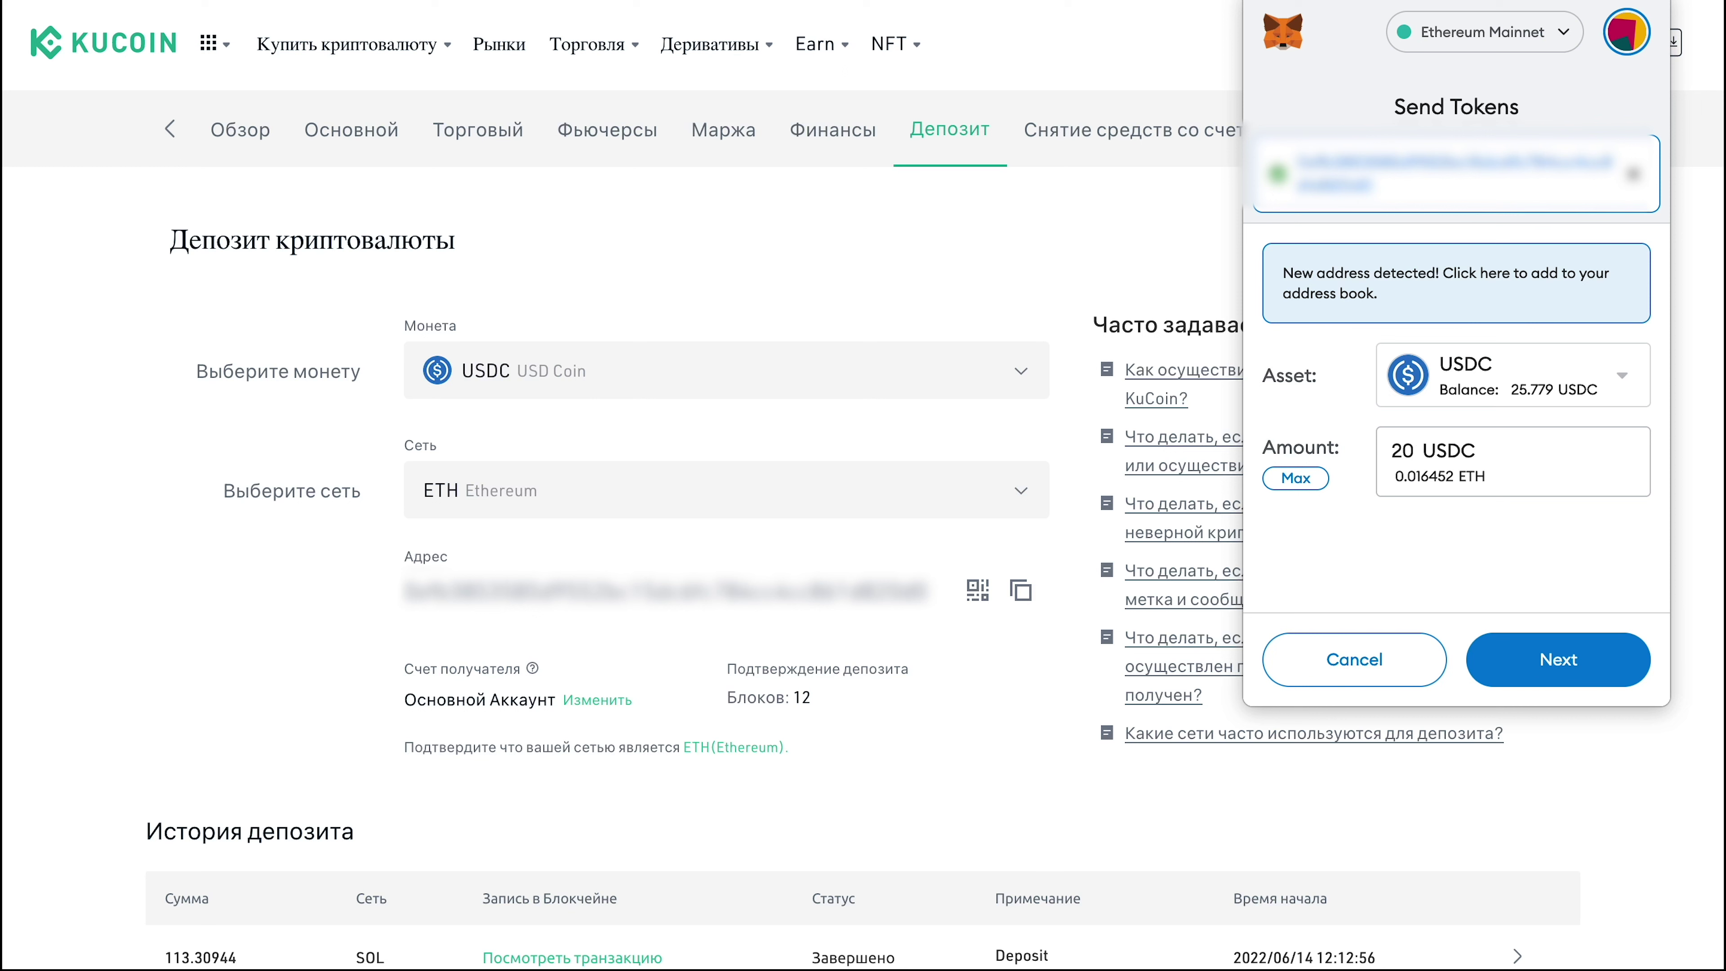
left_click(1297, 480)
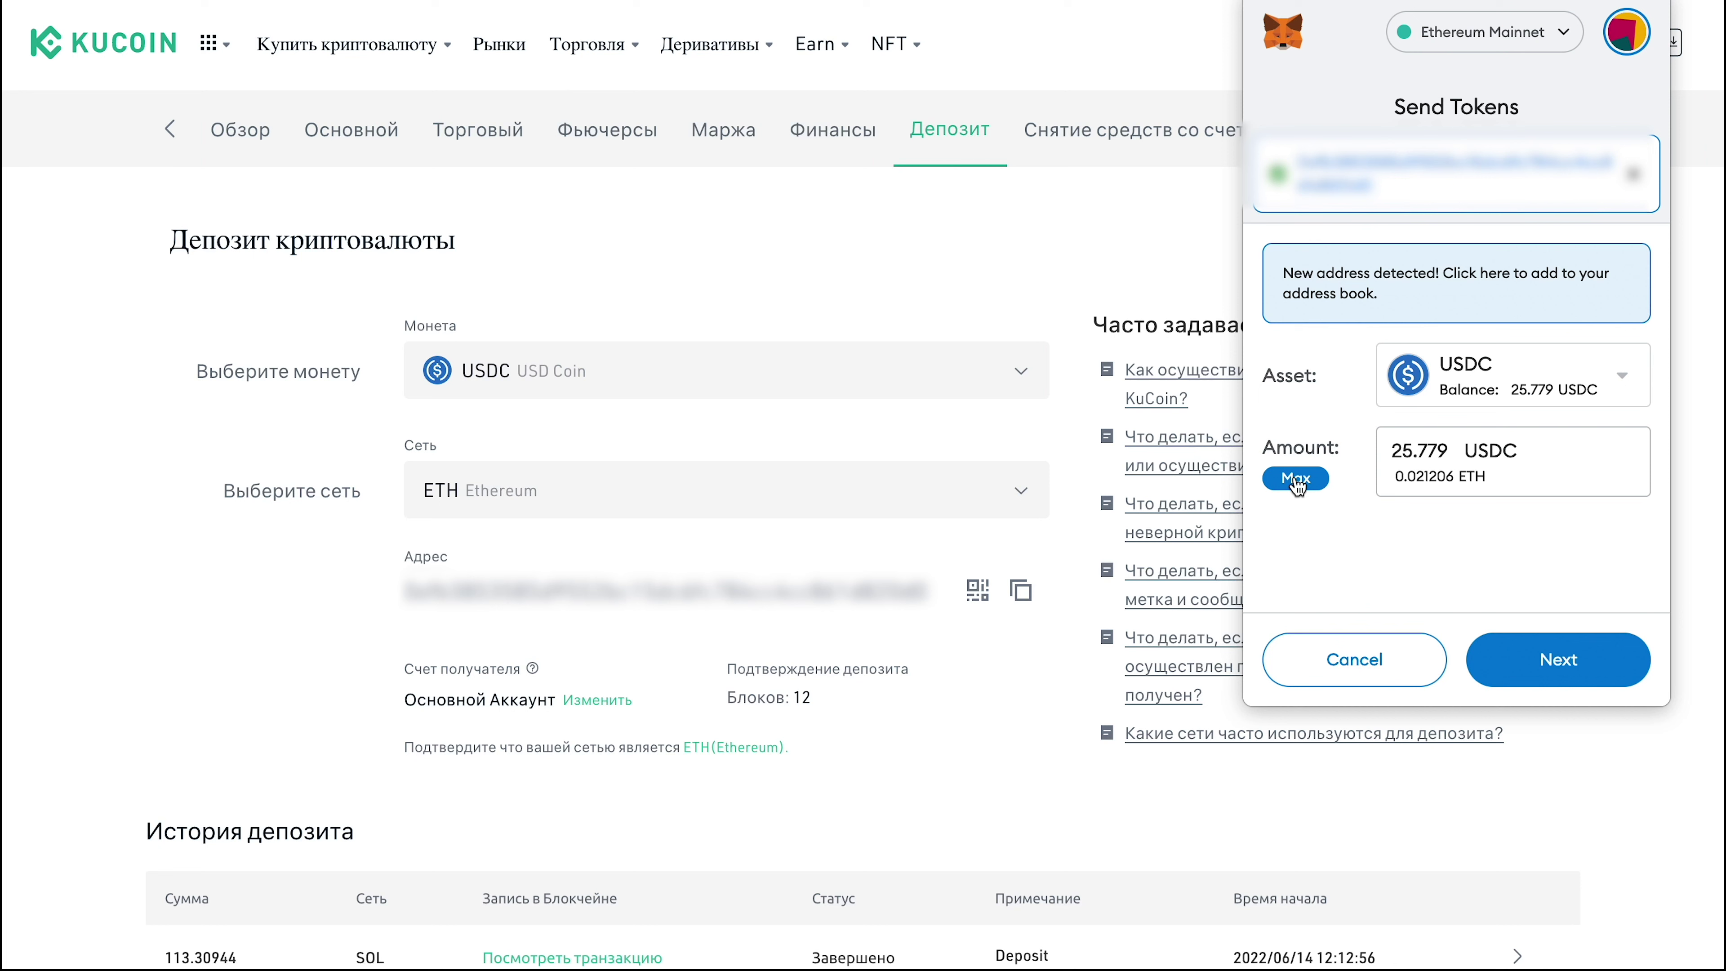
left_click(1297, 480)
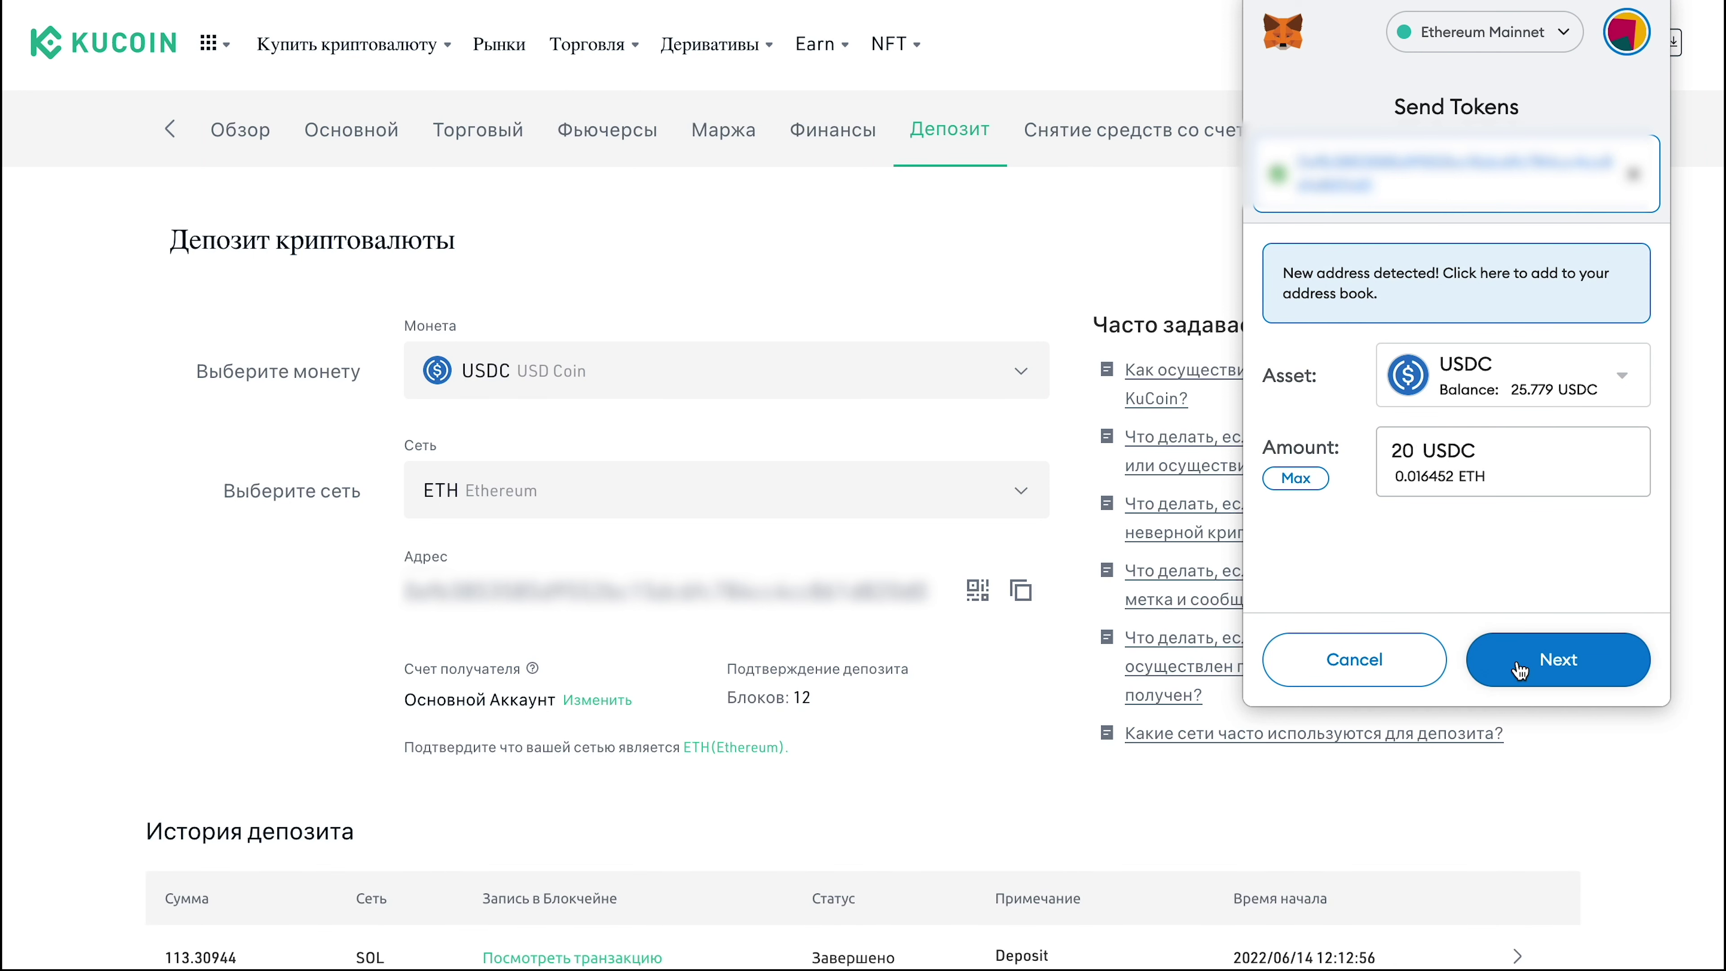
left_click(1518, 670)
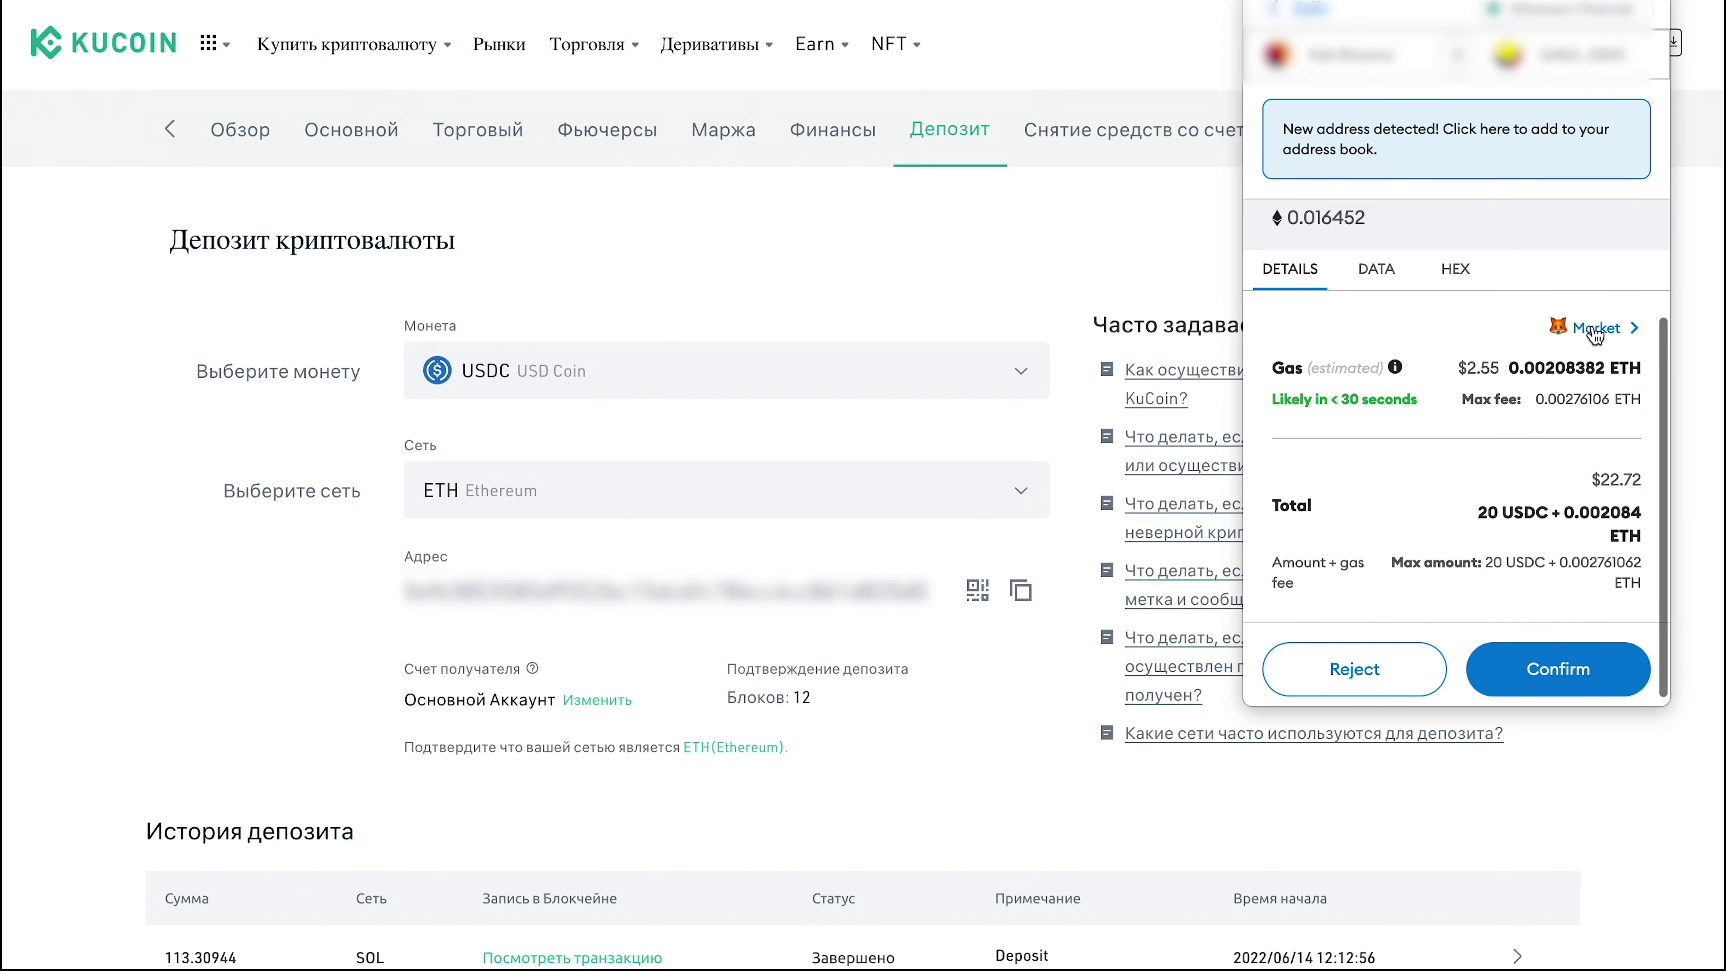
left_click(1594, 330)
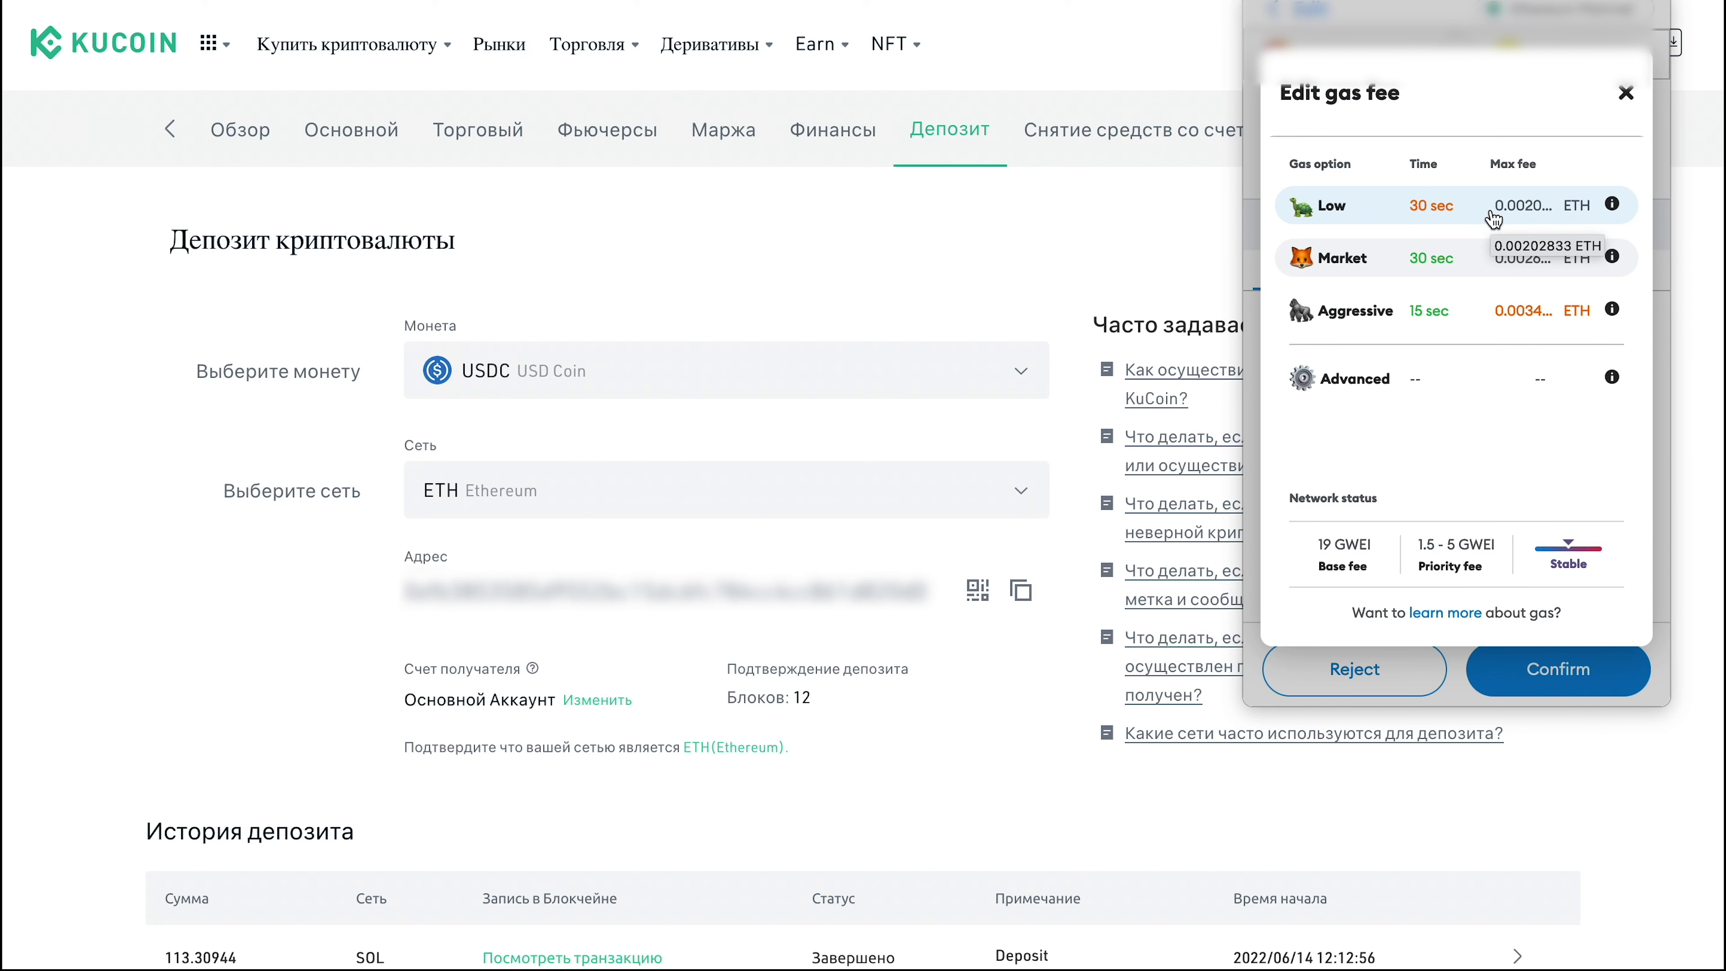
left_click(1494, 259)
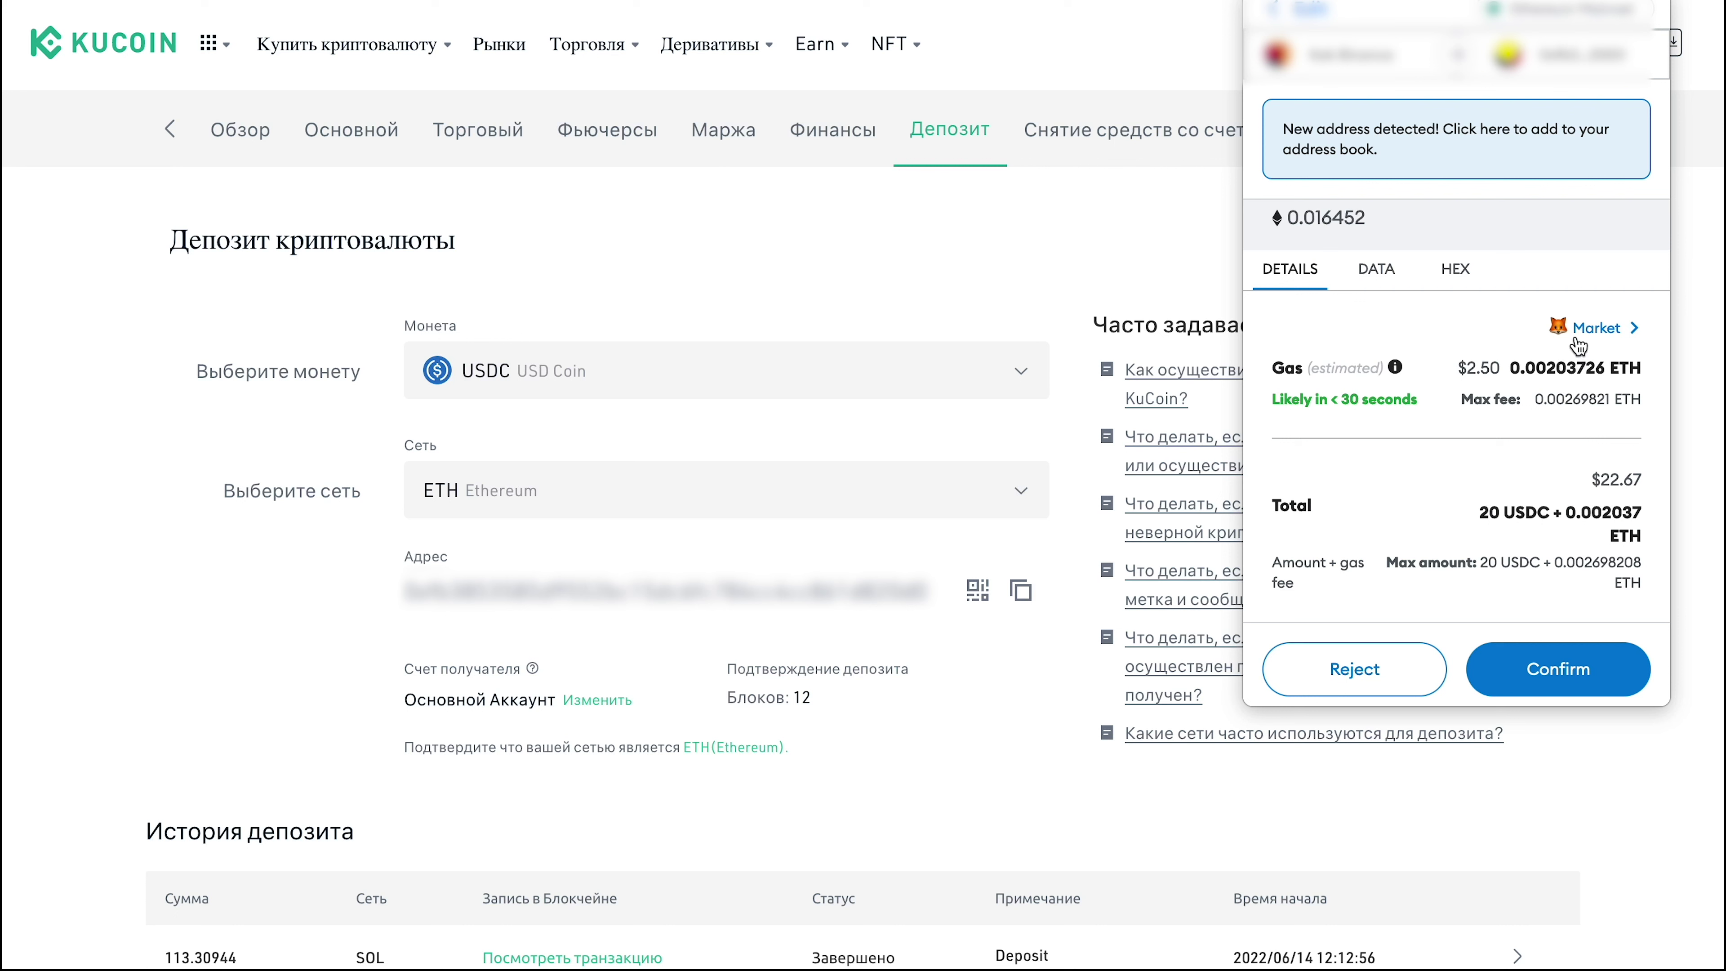
scroll(1438, 582, "down", 1)
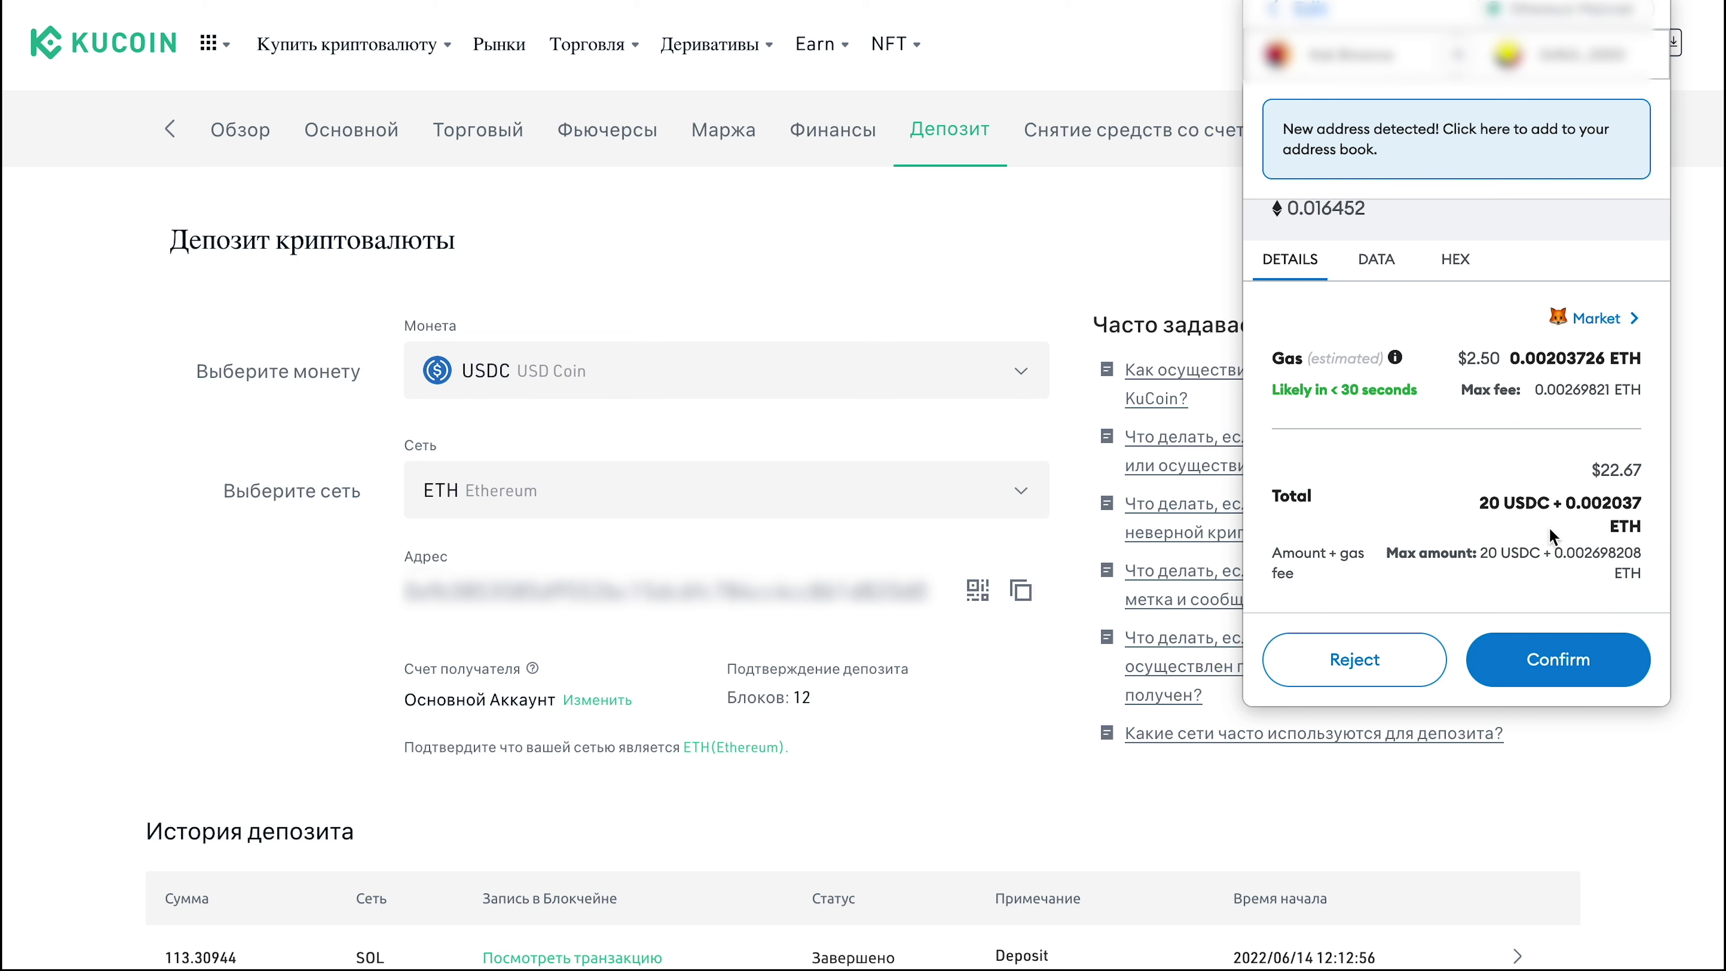
left_click(1569, 676)
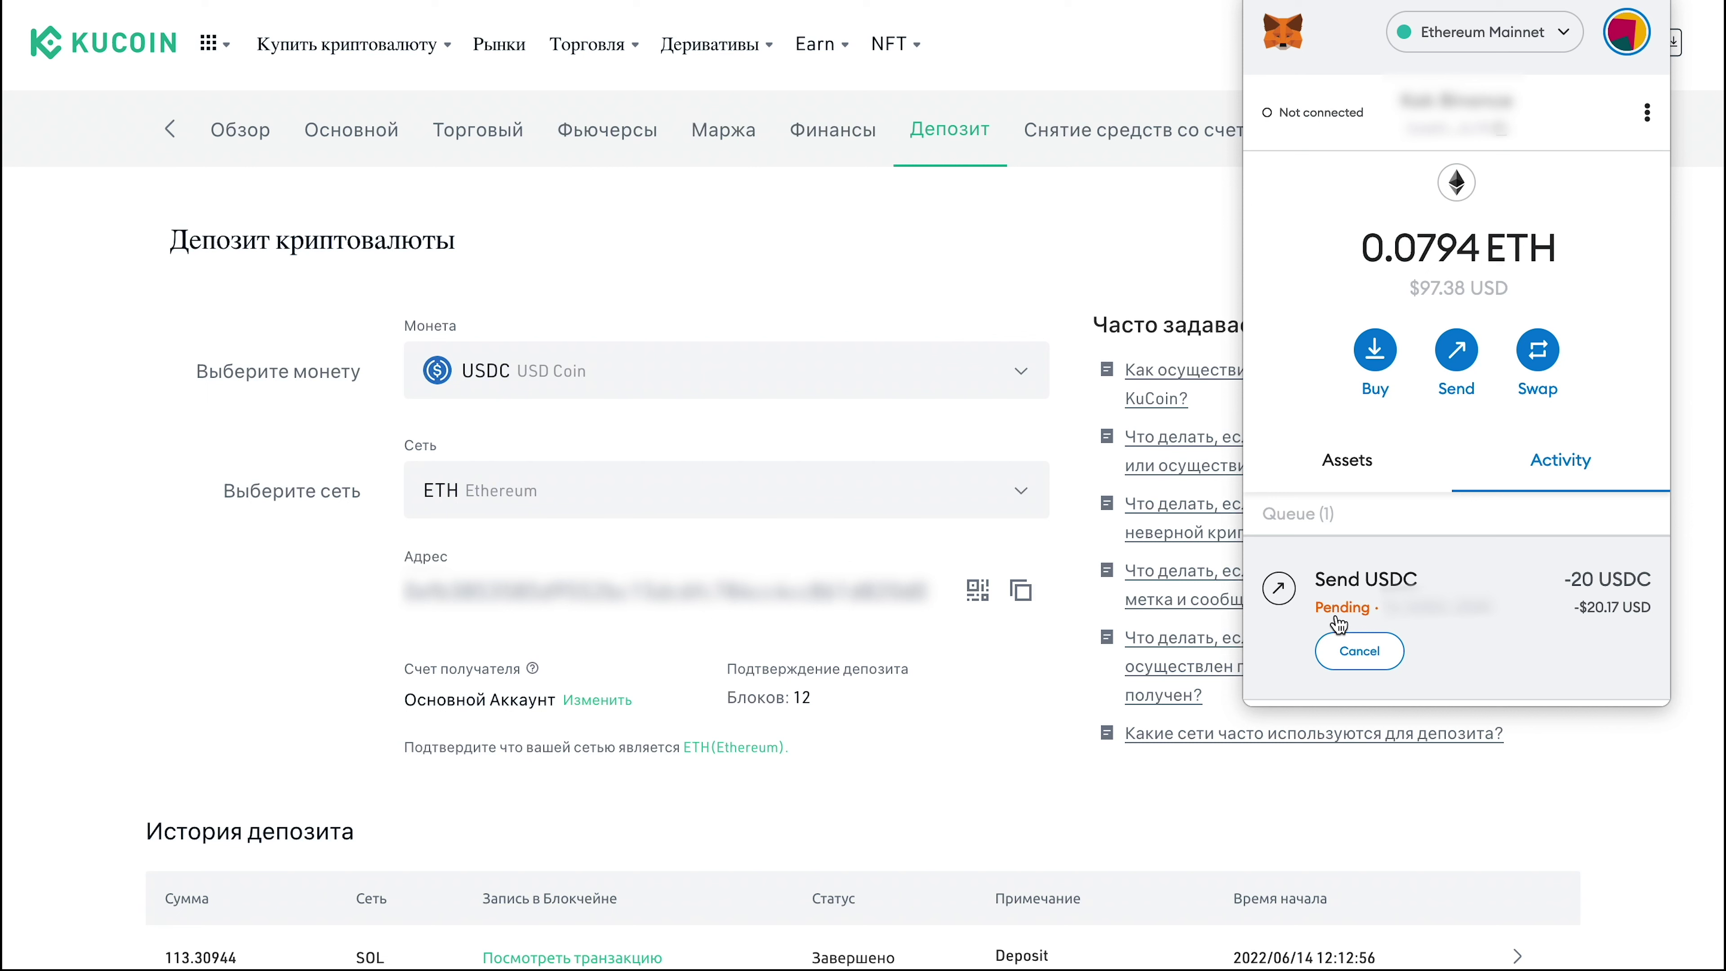
- Open the pending Send USDC transaction and view it on Etherscan
left_click(1425, 580)
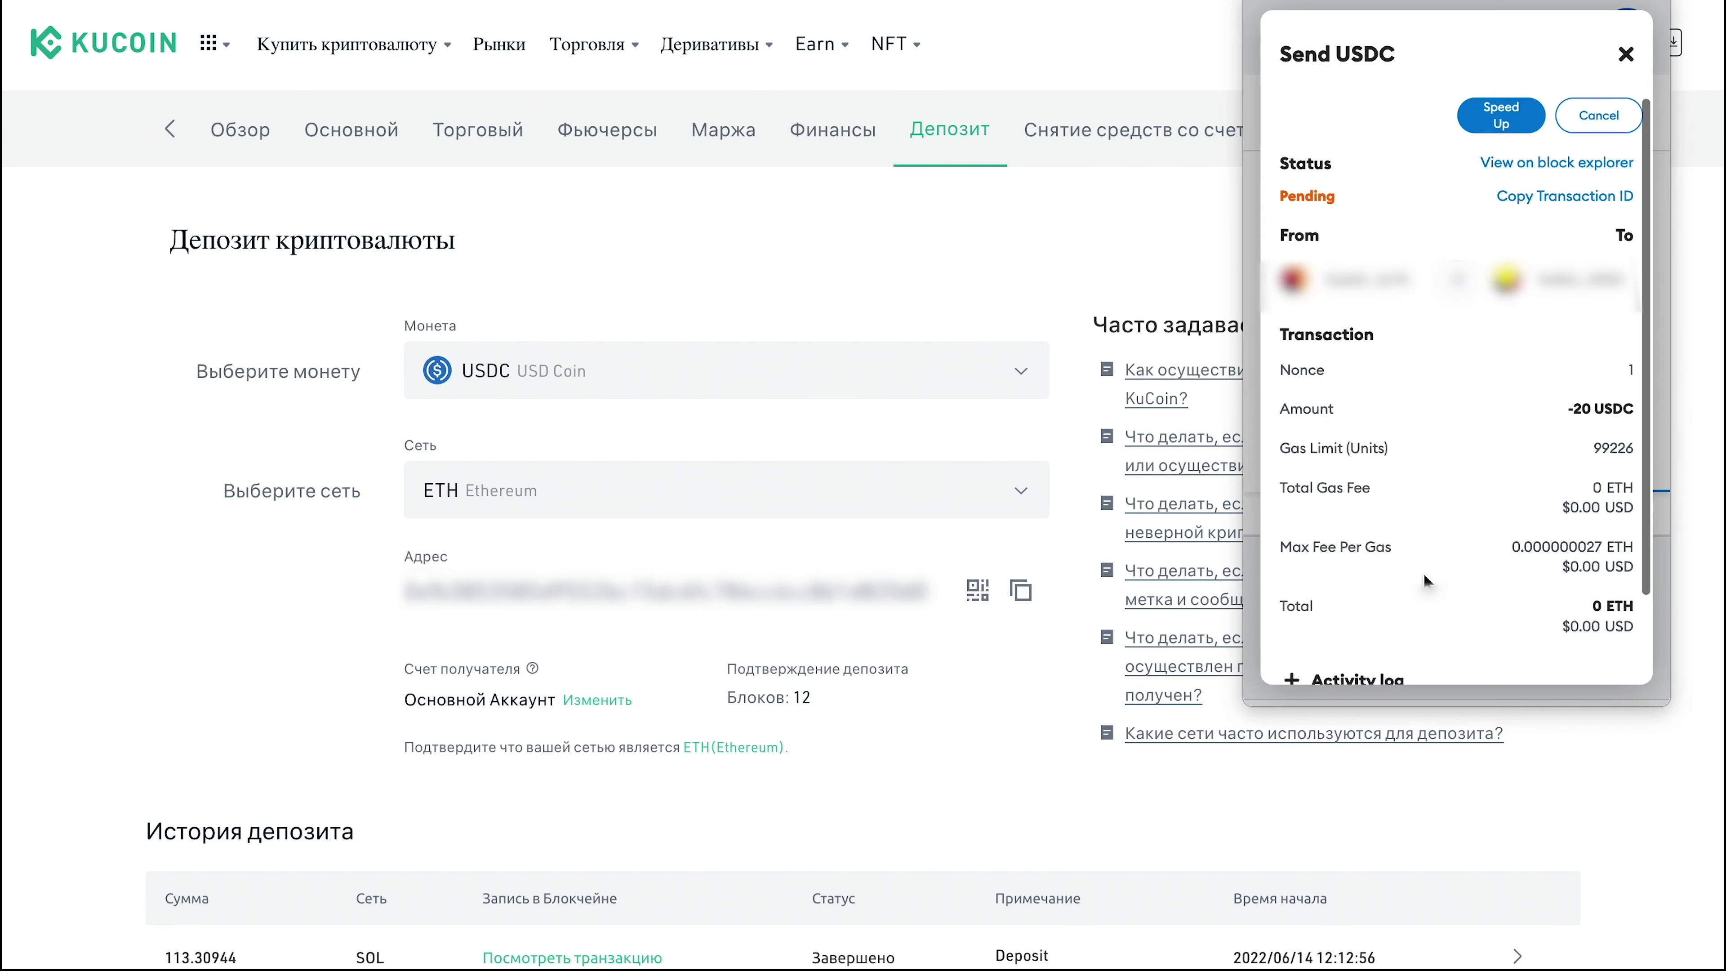
left_click(1557, 163)
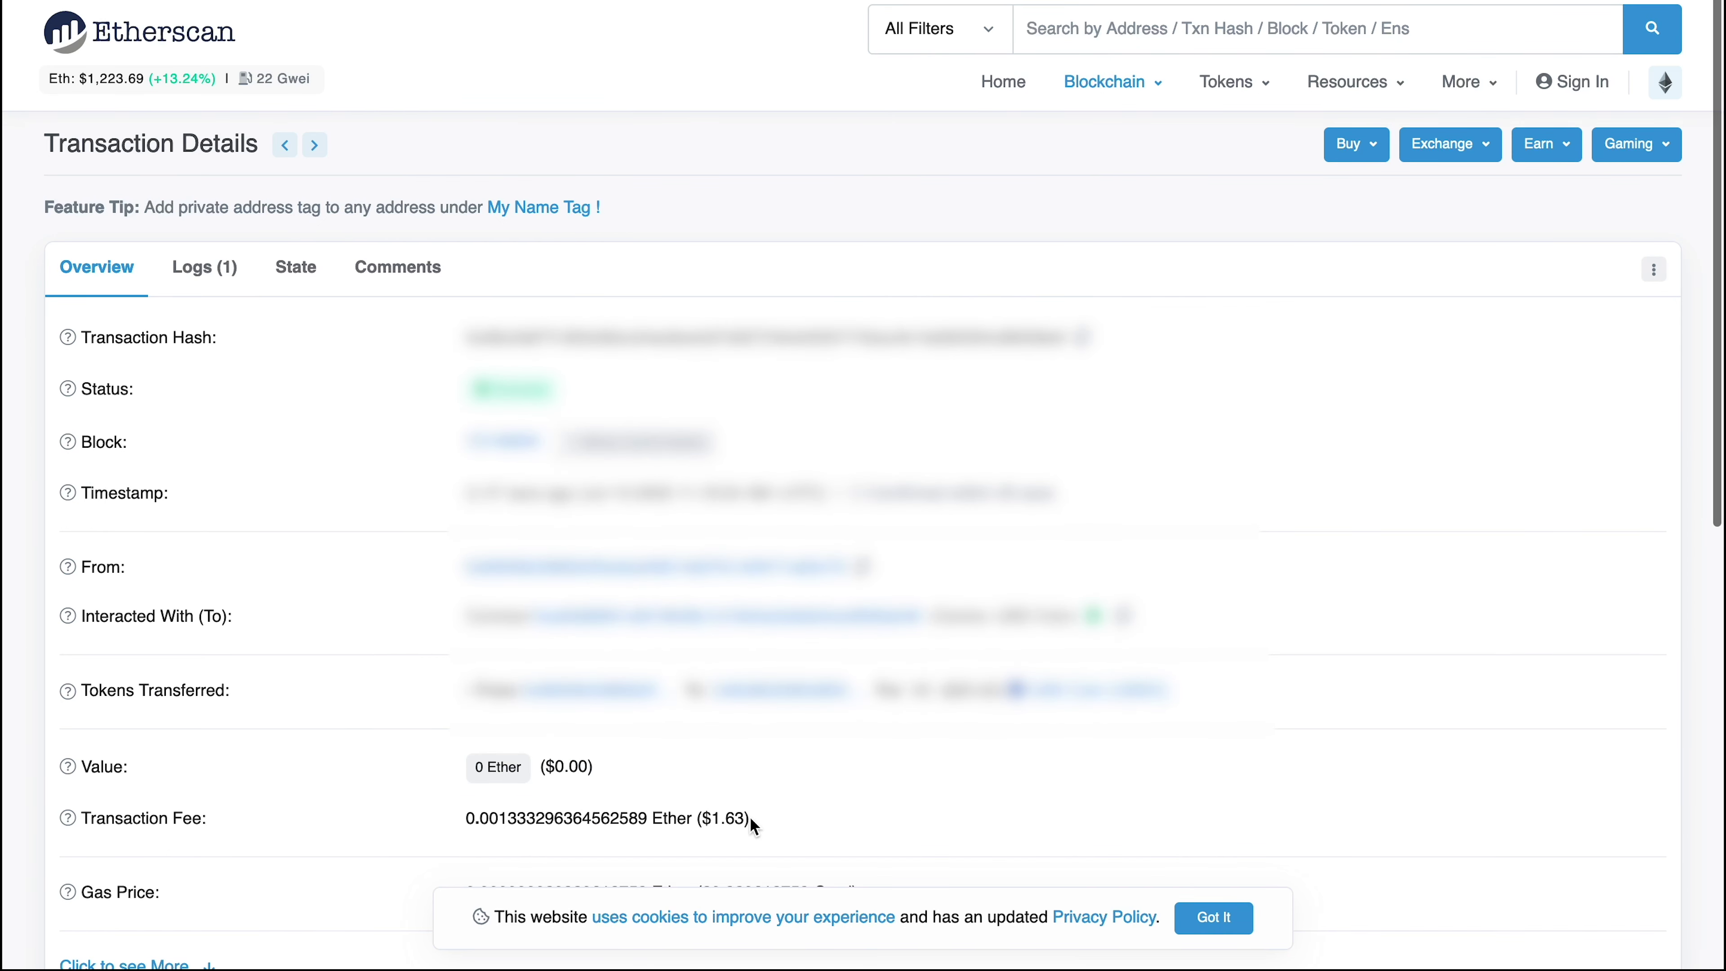
- Check the transaction's $1.63 fee on Etherscan, then go back to KuCoin
left_click_drag(755, 821, 699, 818)
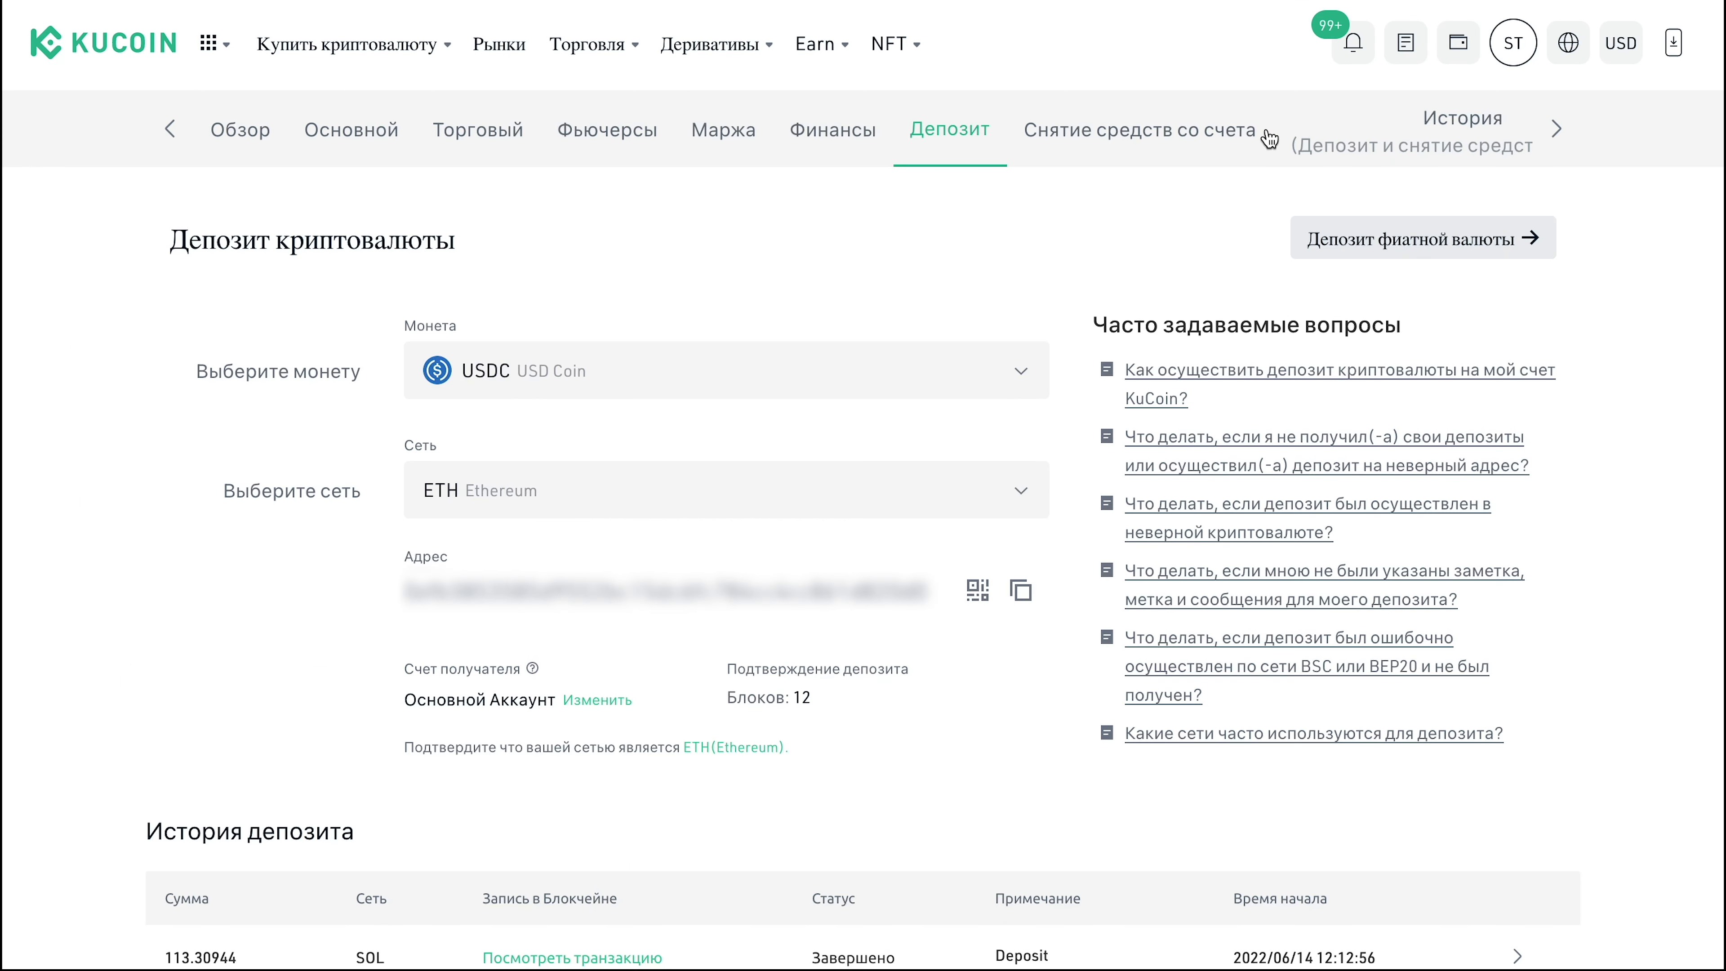
mouse_move(1453, 55)
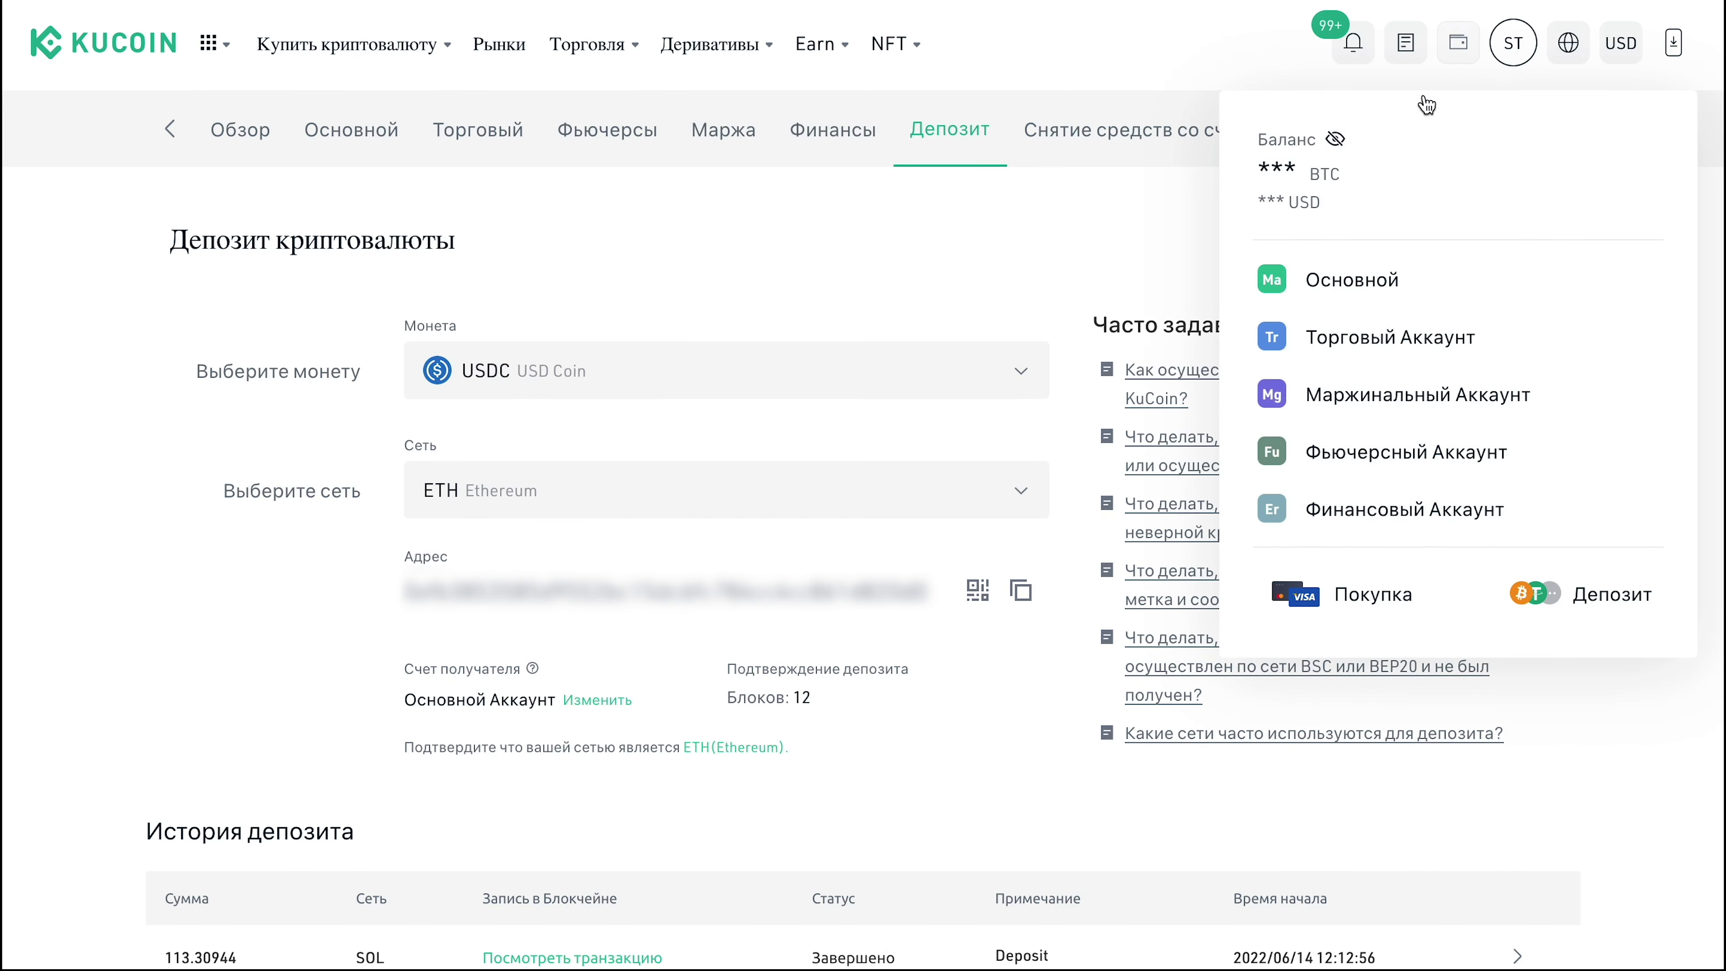
- Verify the 20.00 USDC deposit in history, see 103.413846 USDC in Main Account, and start a withdrawal
left_click(1330, 280)
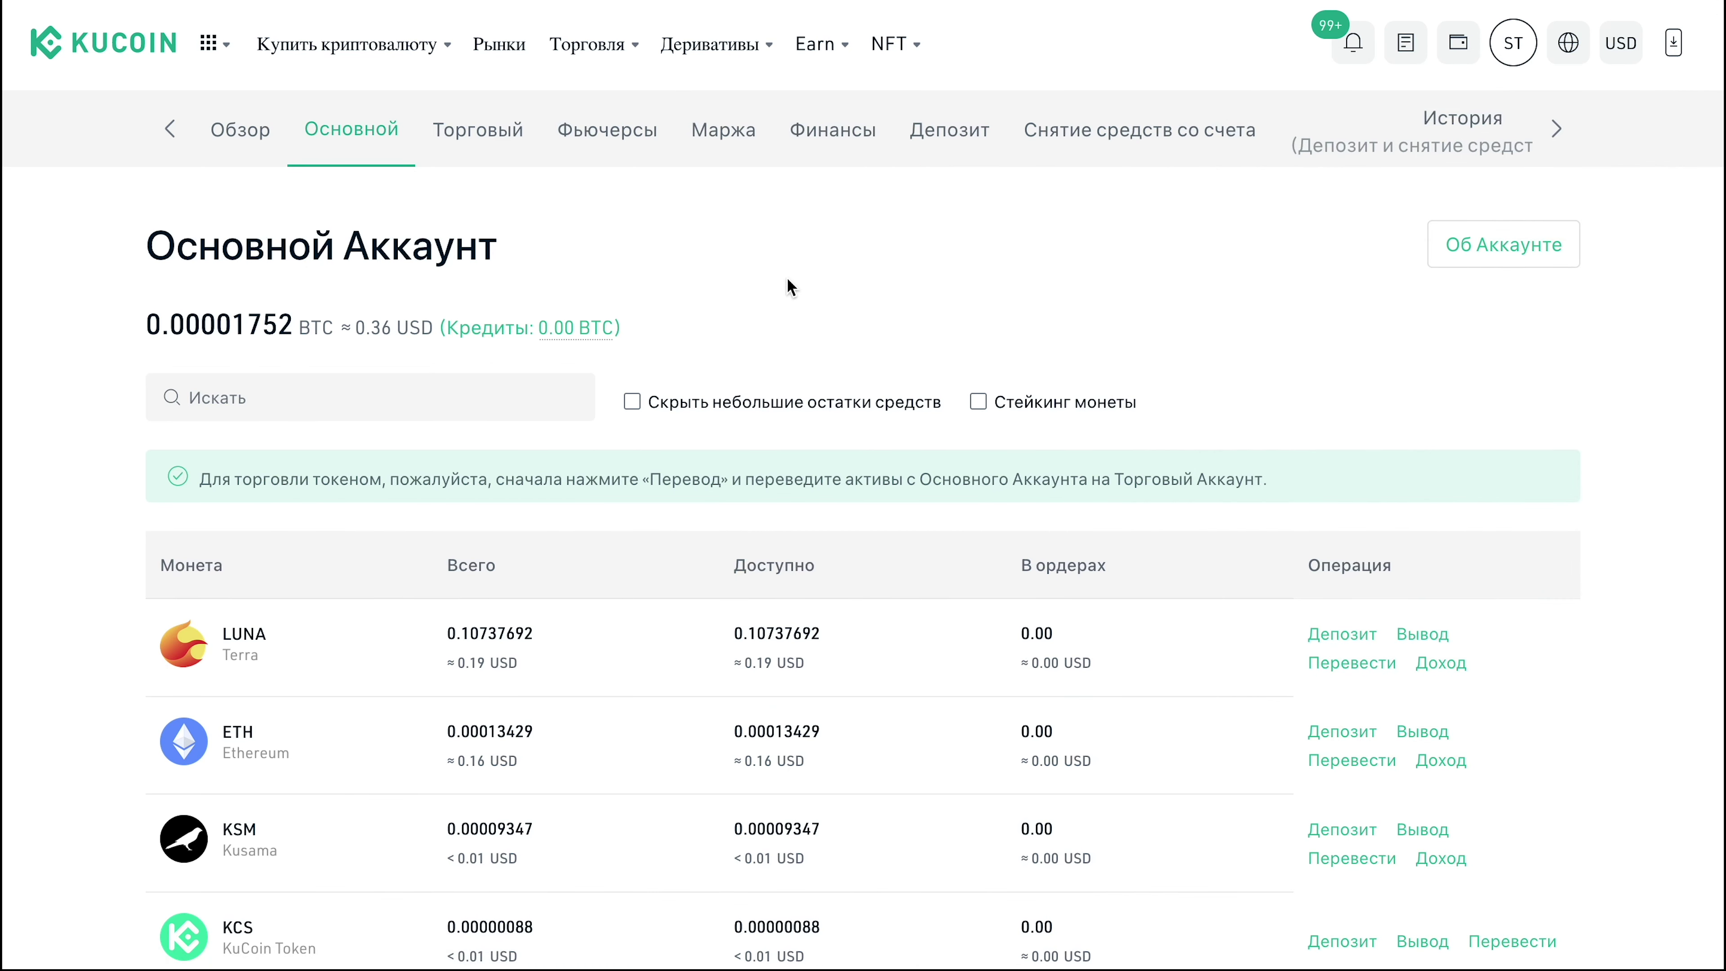
type("usdc")
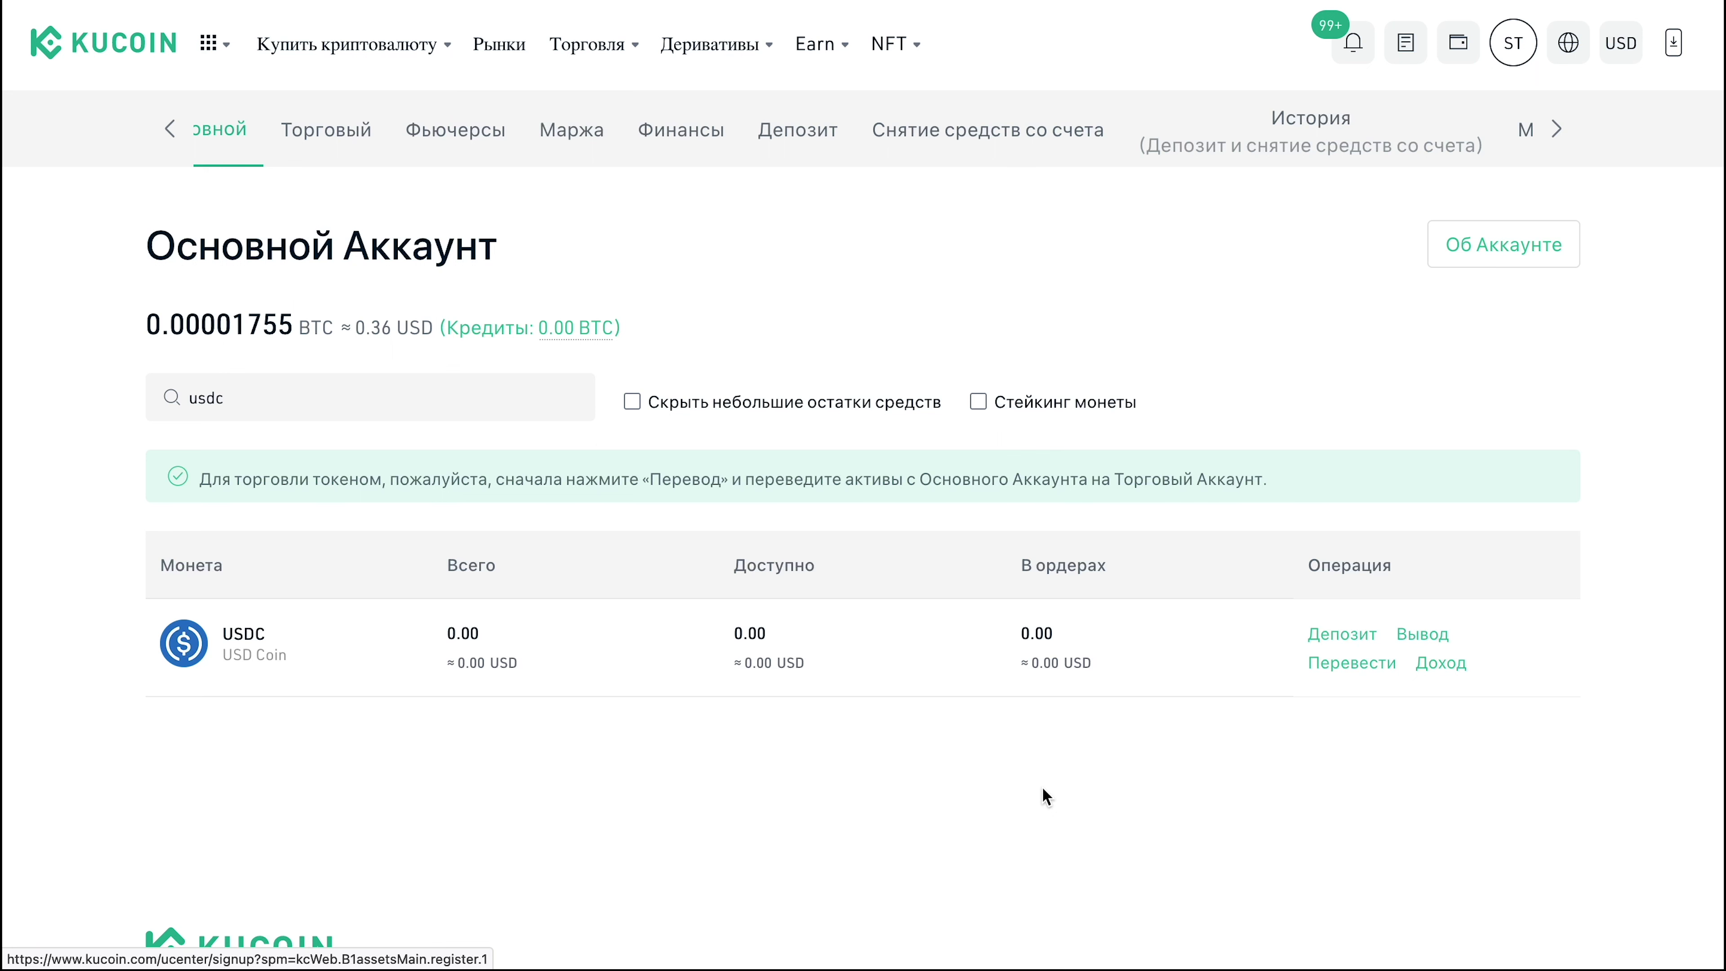
left_click(1328, 120)
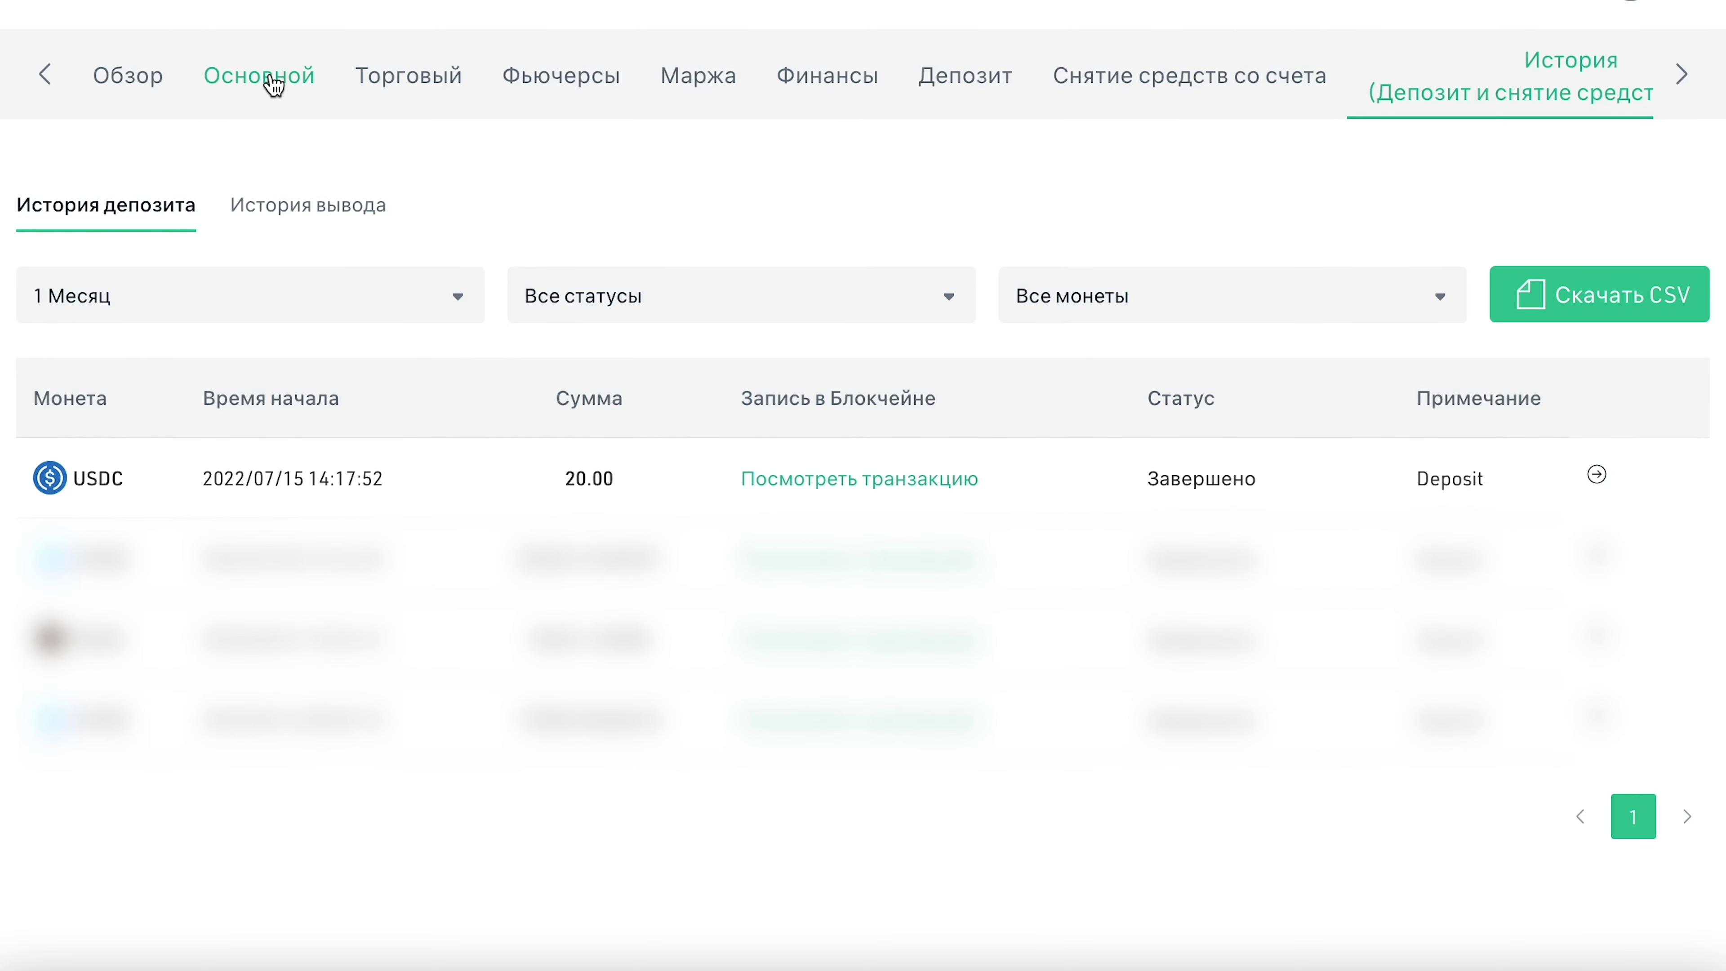
left_click(274, 84)
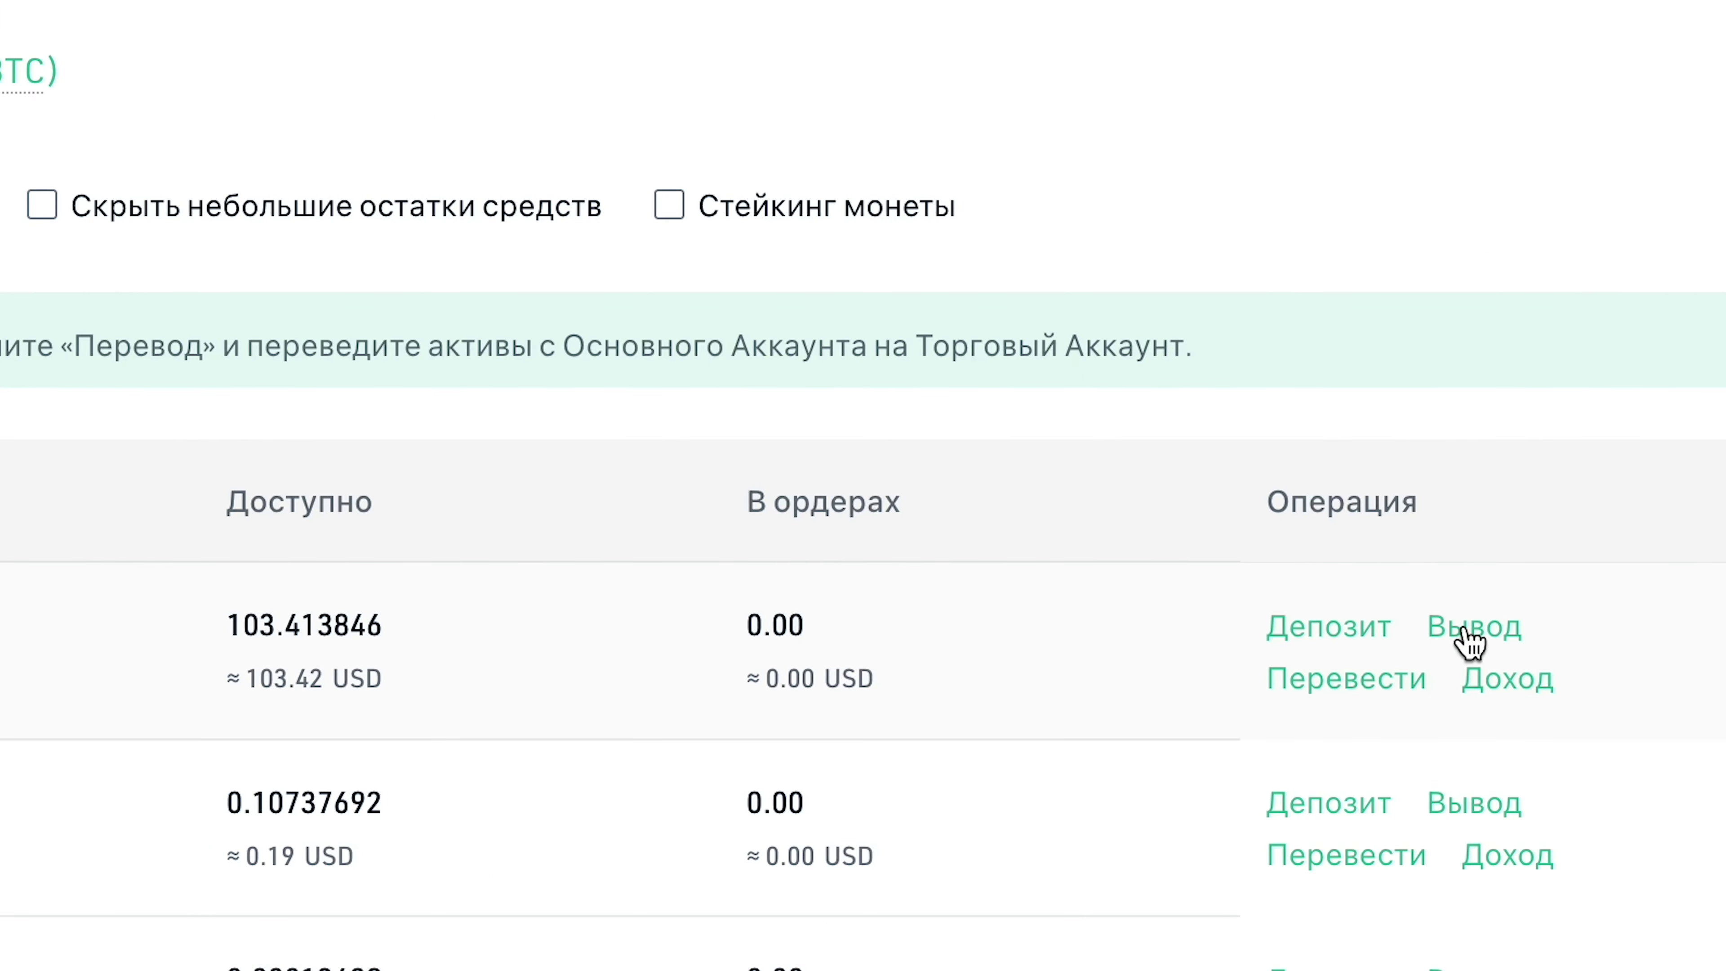
left_click(1464, 631)
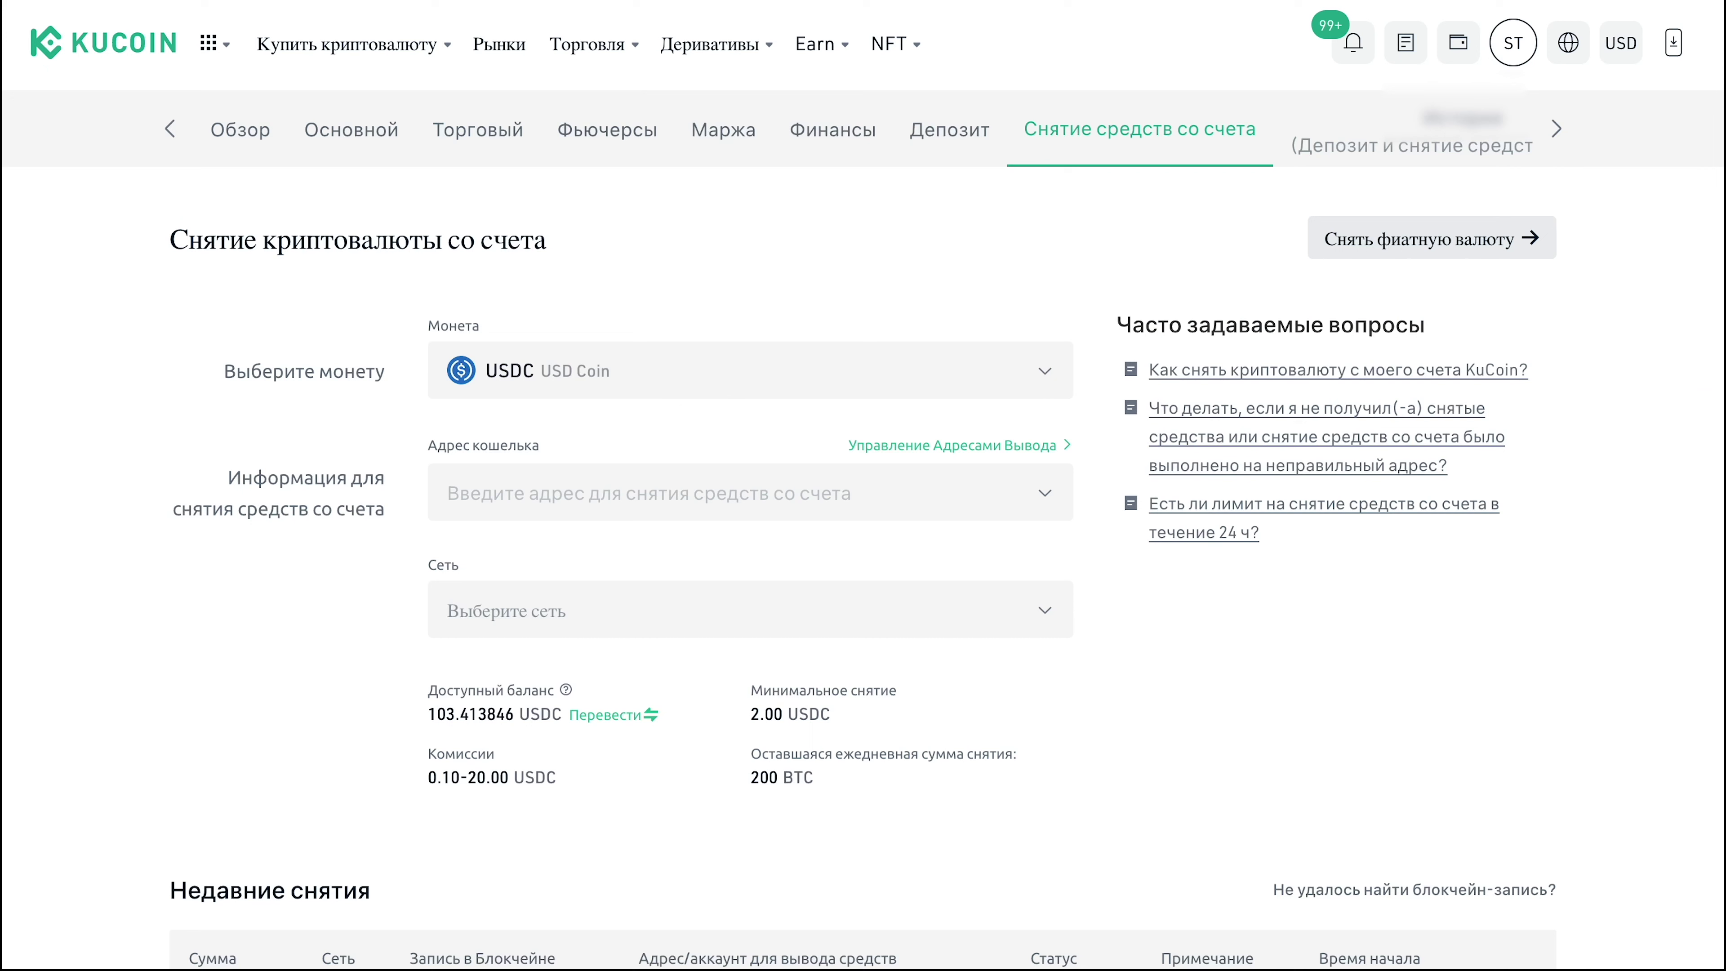
- Paste the MetaMask account address as withdrawal address and select the ETH Ethereum (ERC20) network
key("alt+shift+m")
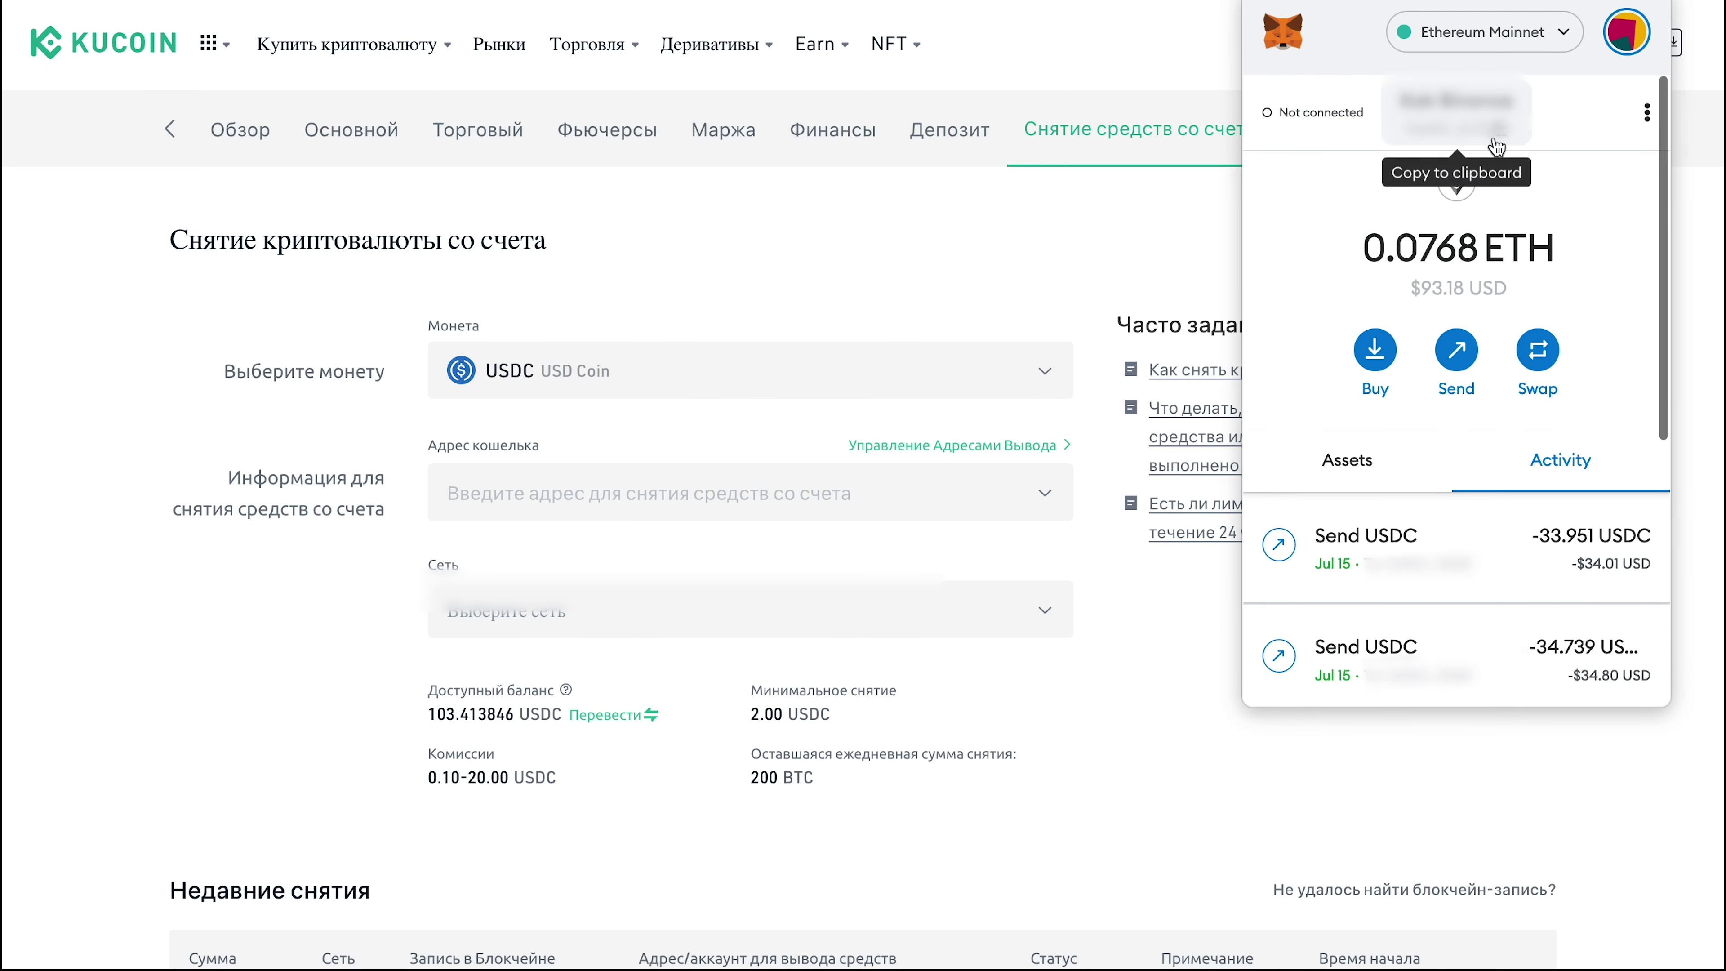
left_click(1503, 143)
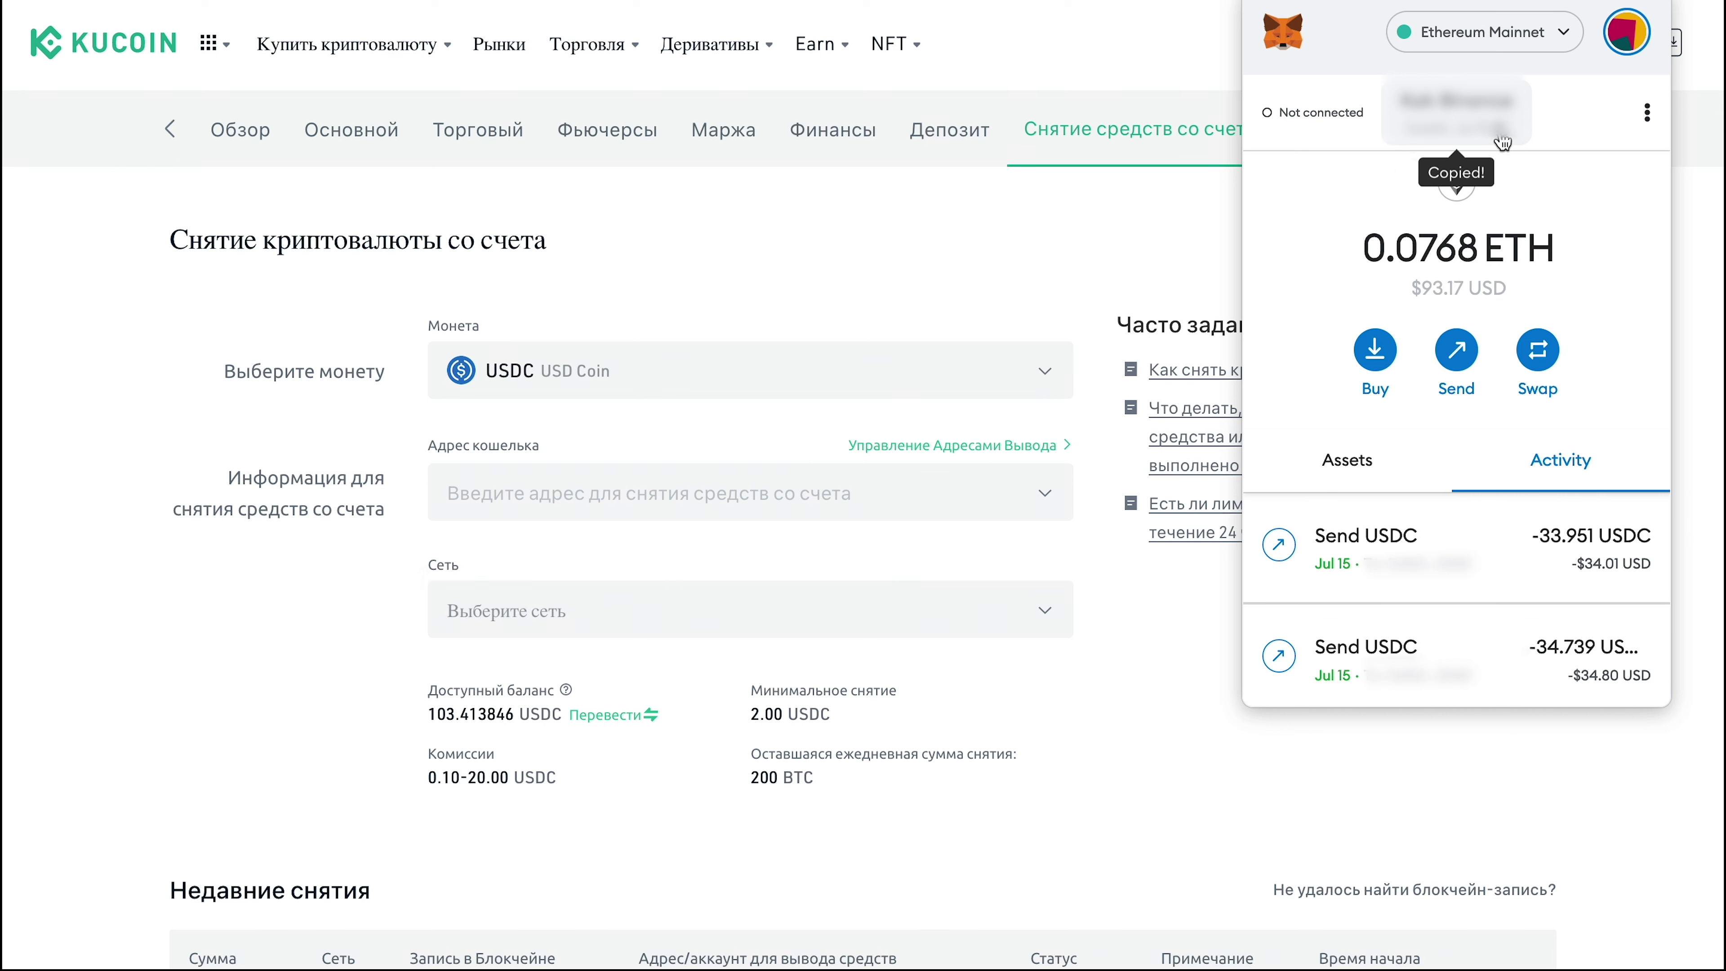
left_click(615, 495)
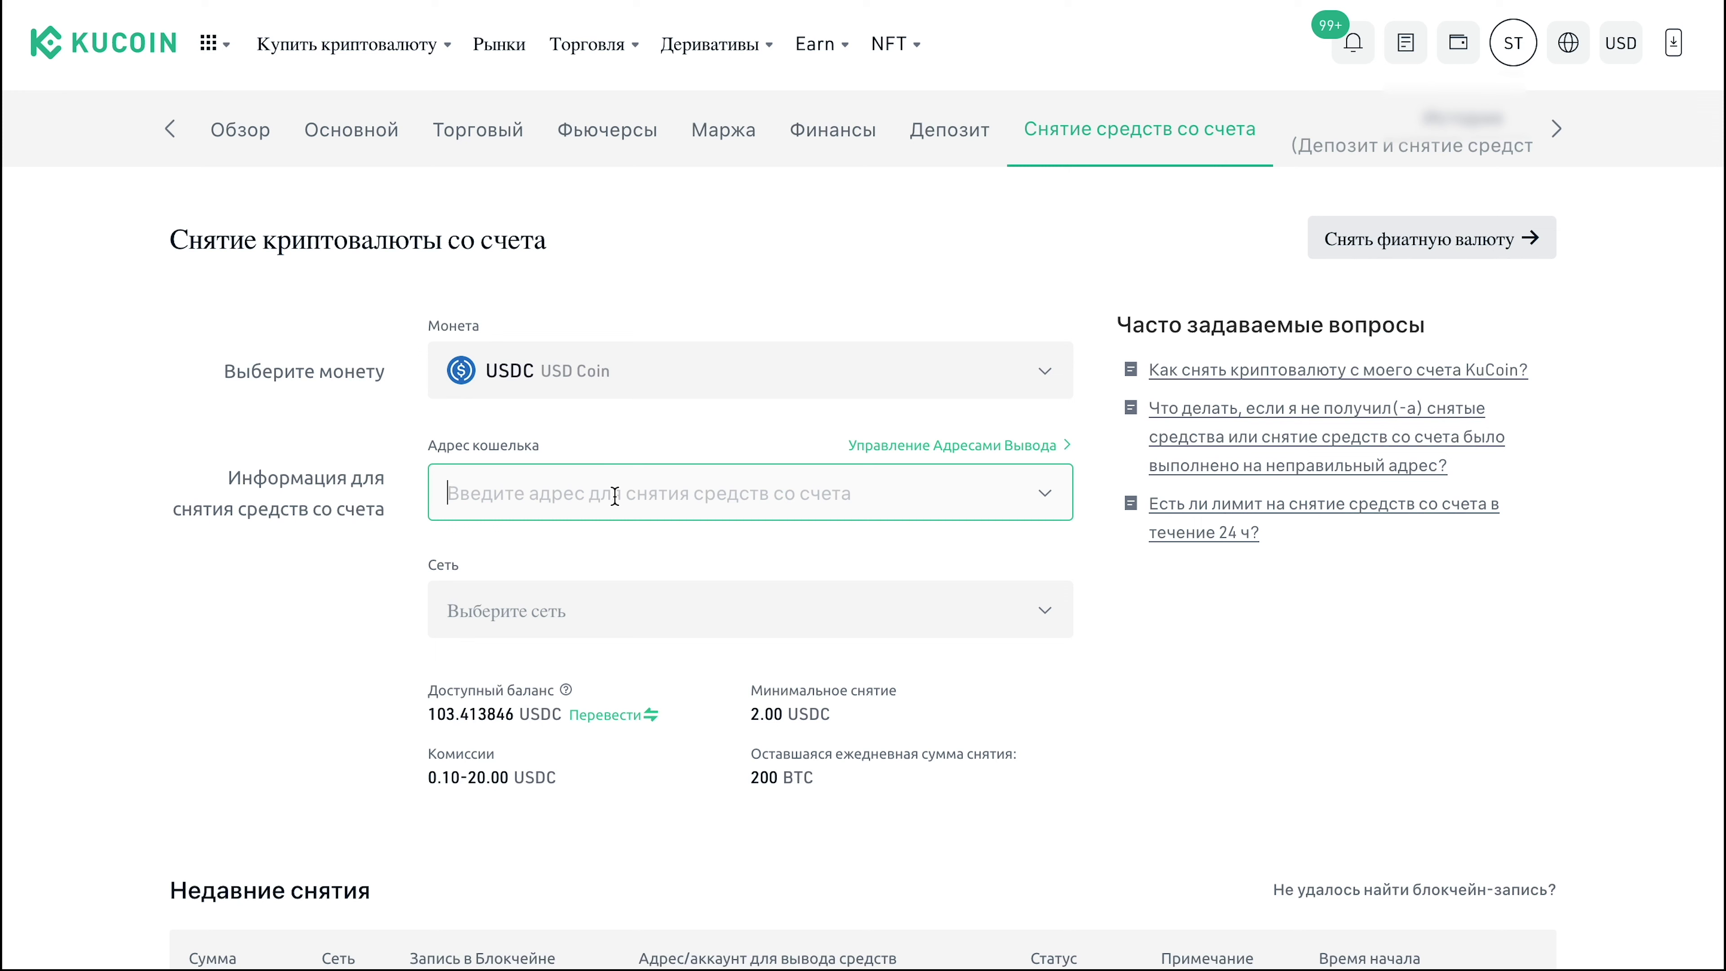
key("ctrl+v")
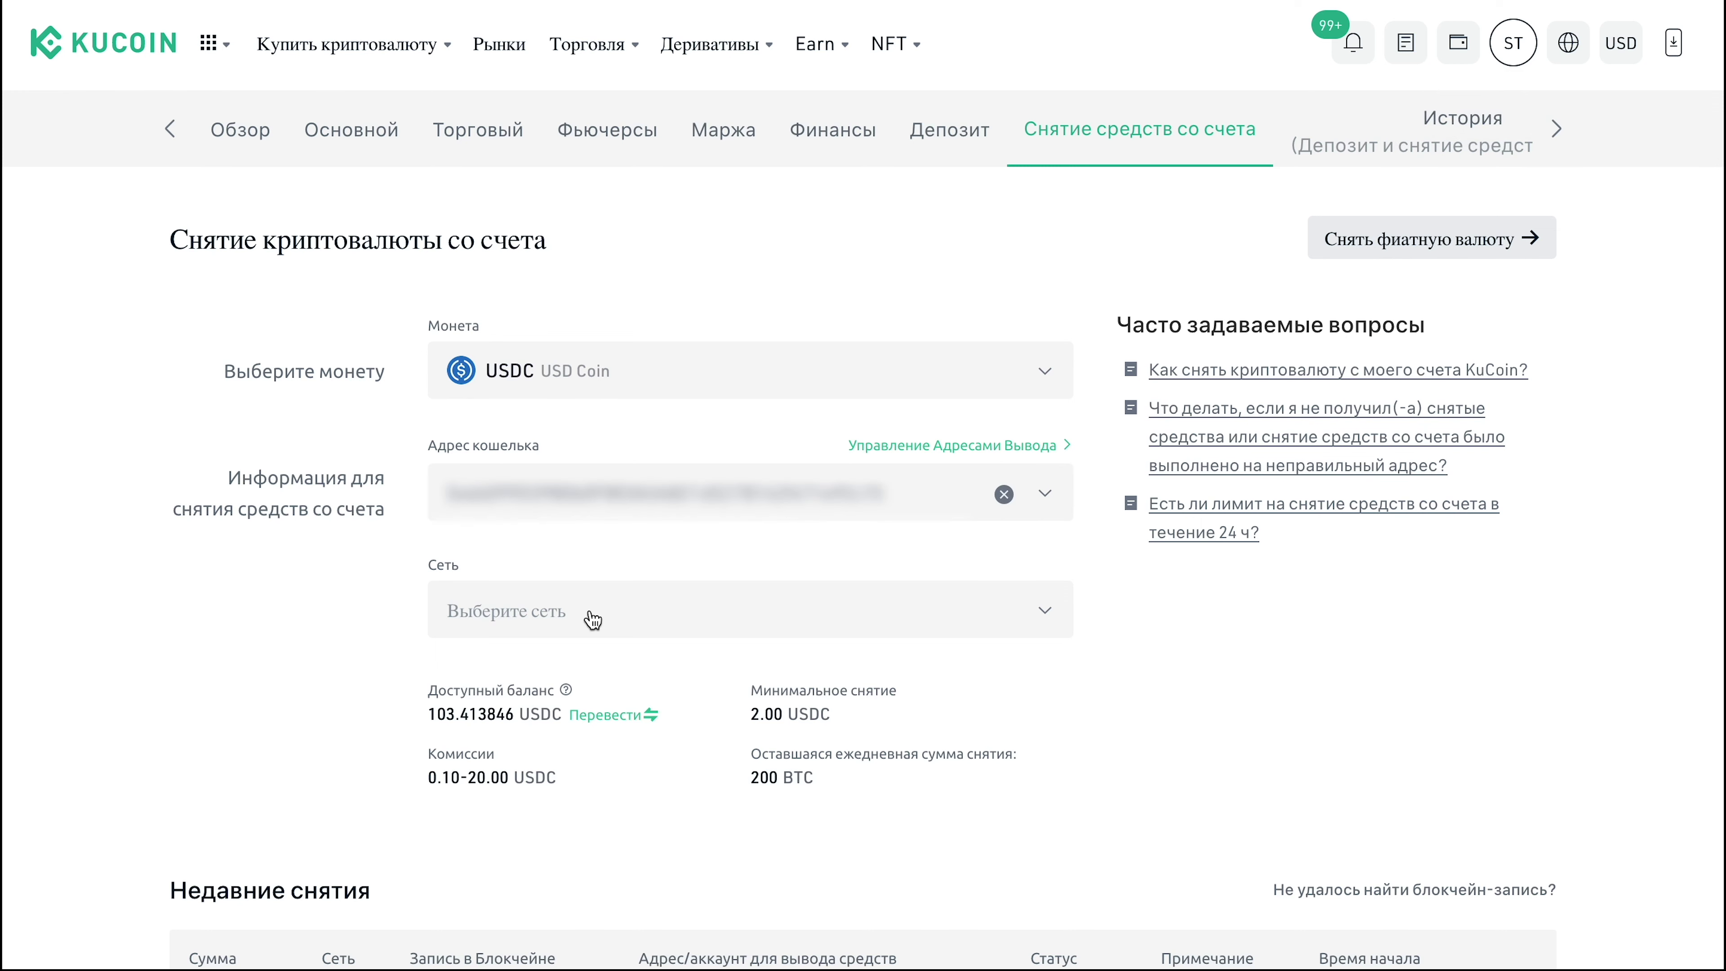
left_click(1066, 605)
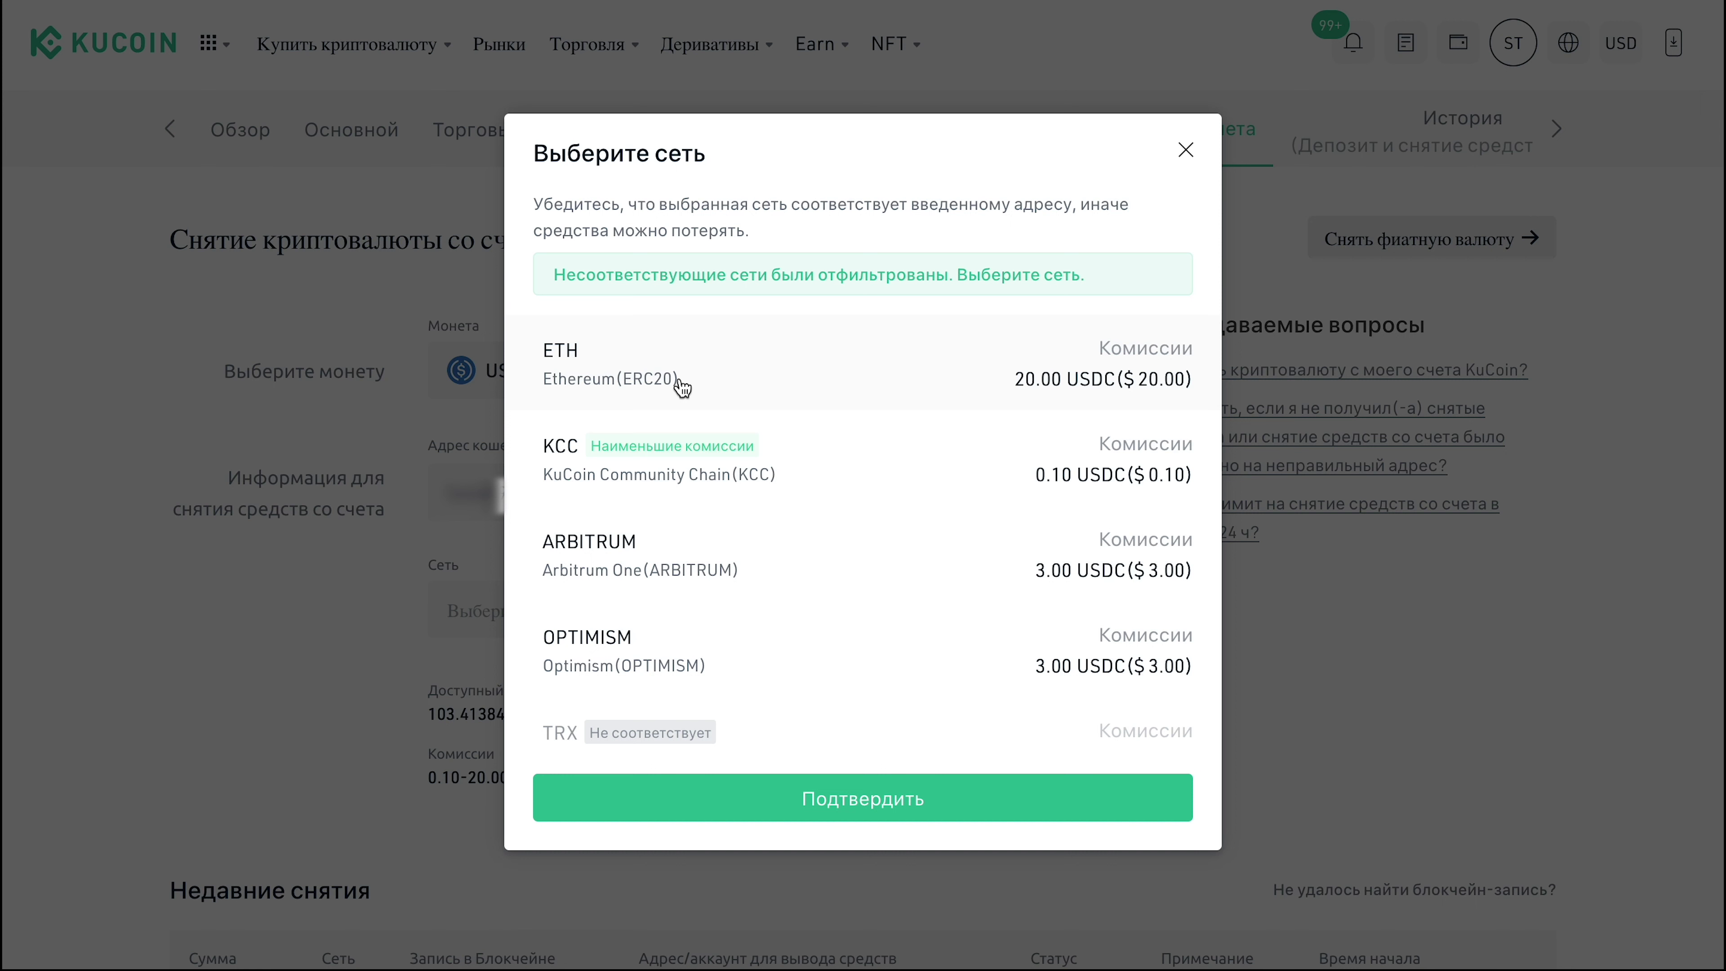
left_click(681, 387)
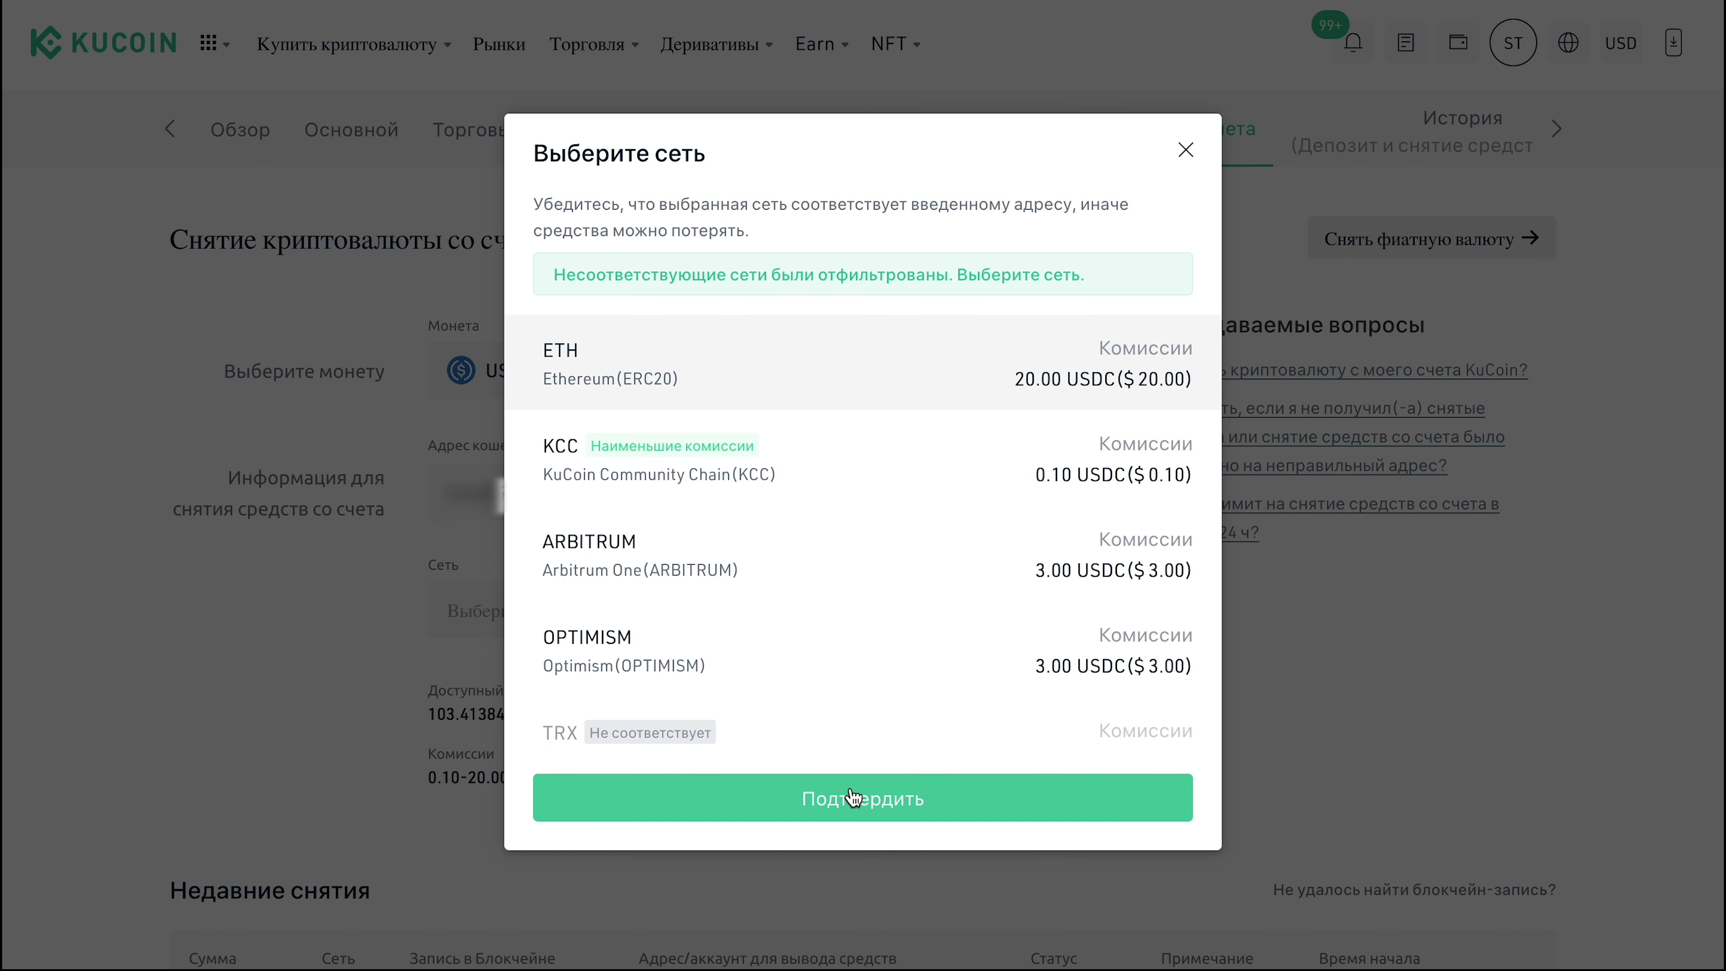
left_click(853, 797)
left_click(625, 577)
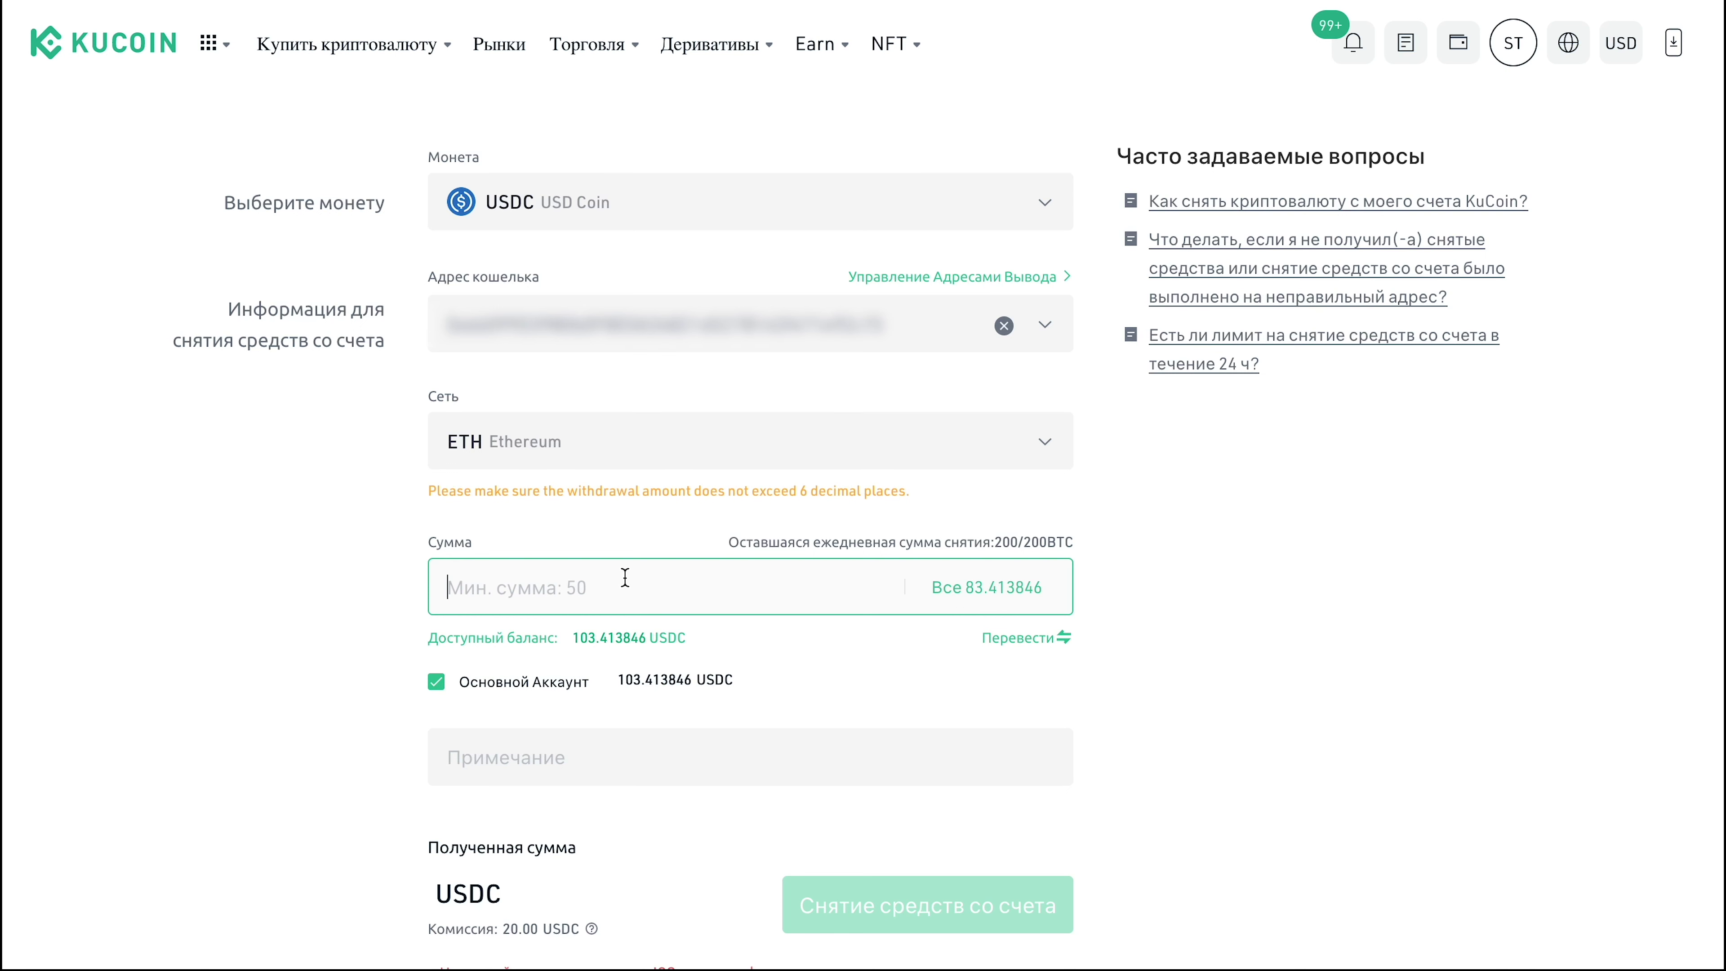
- Enter 50 USDC as the withdrawal amount and submit the withdrawal request
scroll(406, 521, "down", 3)
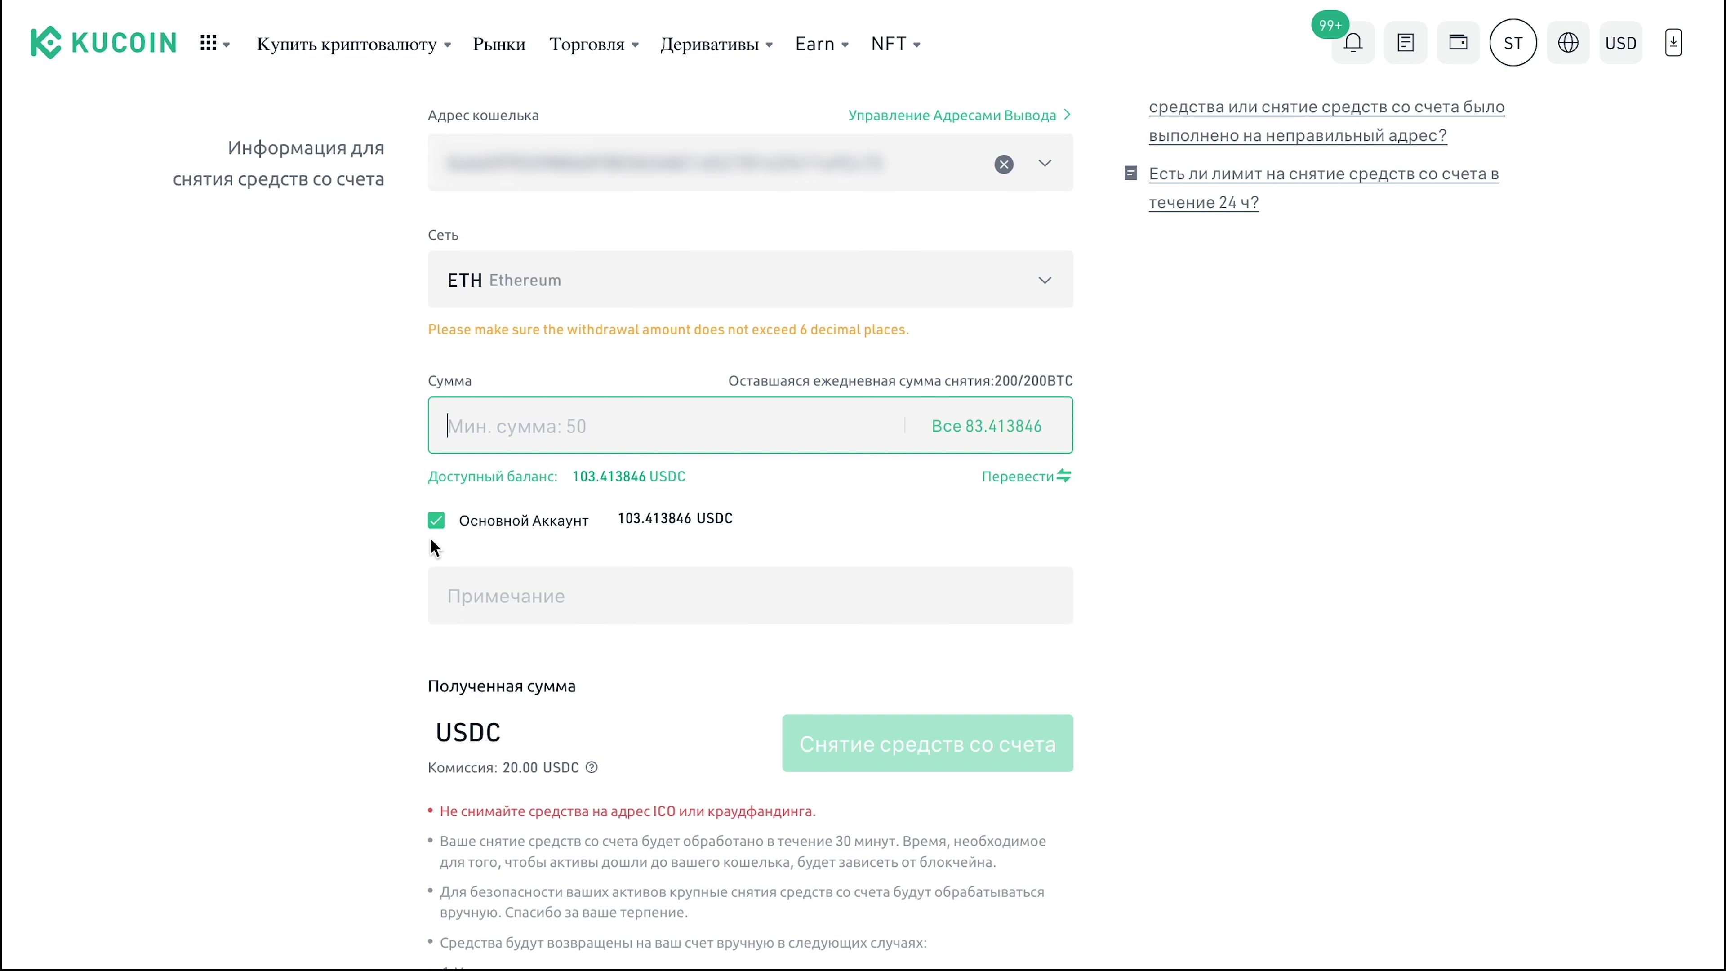
type("50")
scroll(848, 501, "down", 2)
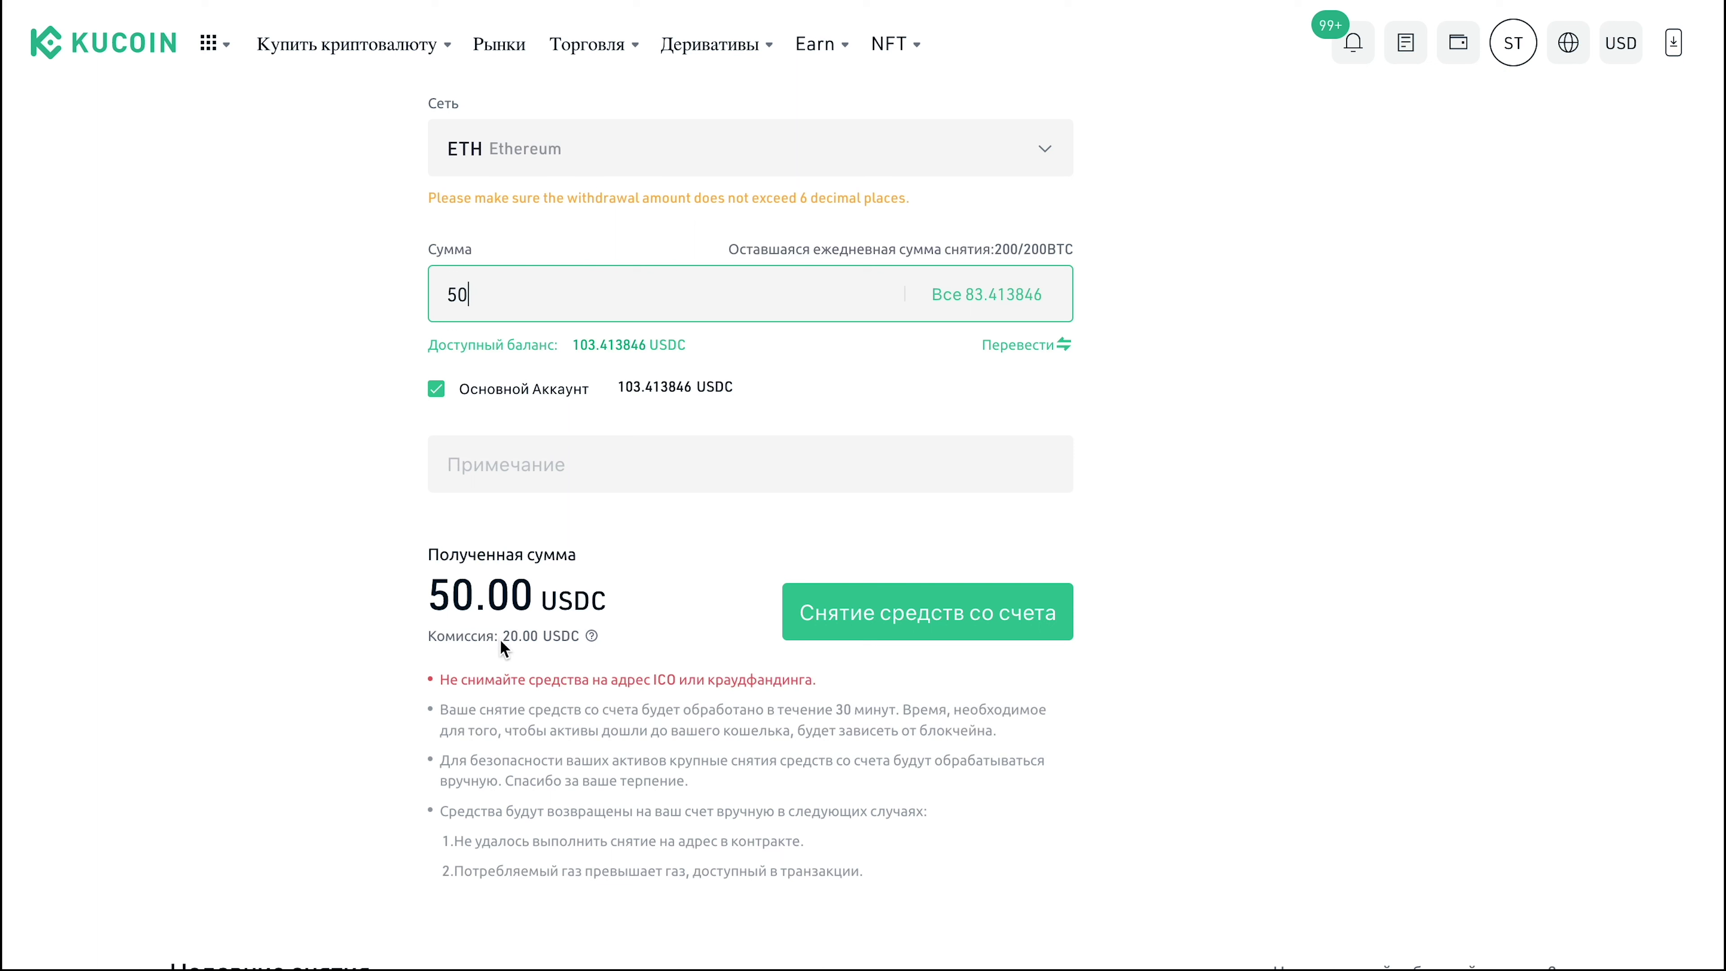
mouse_move(589, 635)
left_click(637, 654)
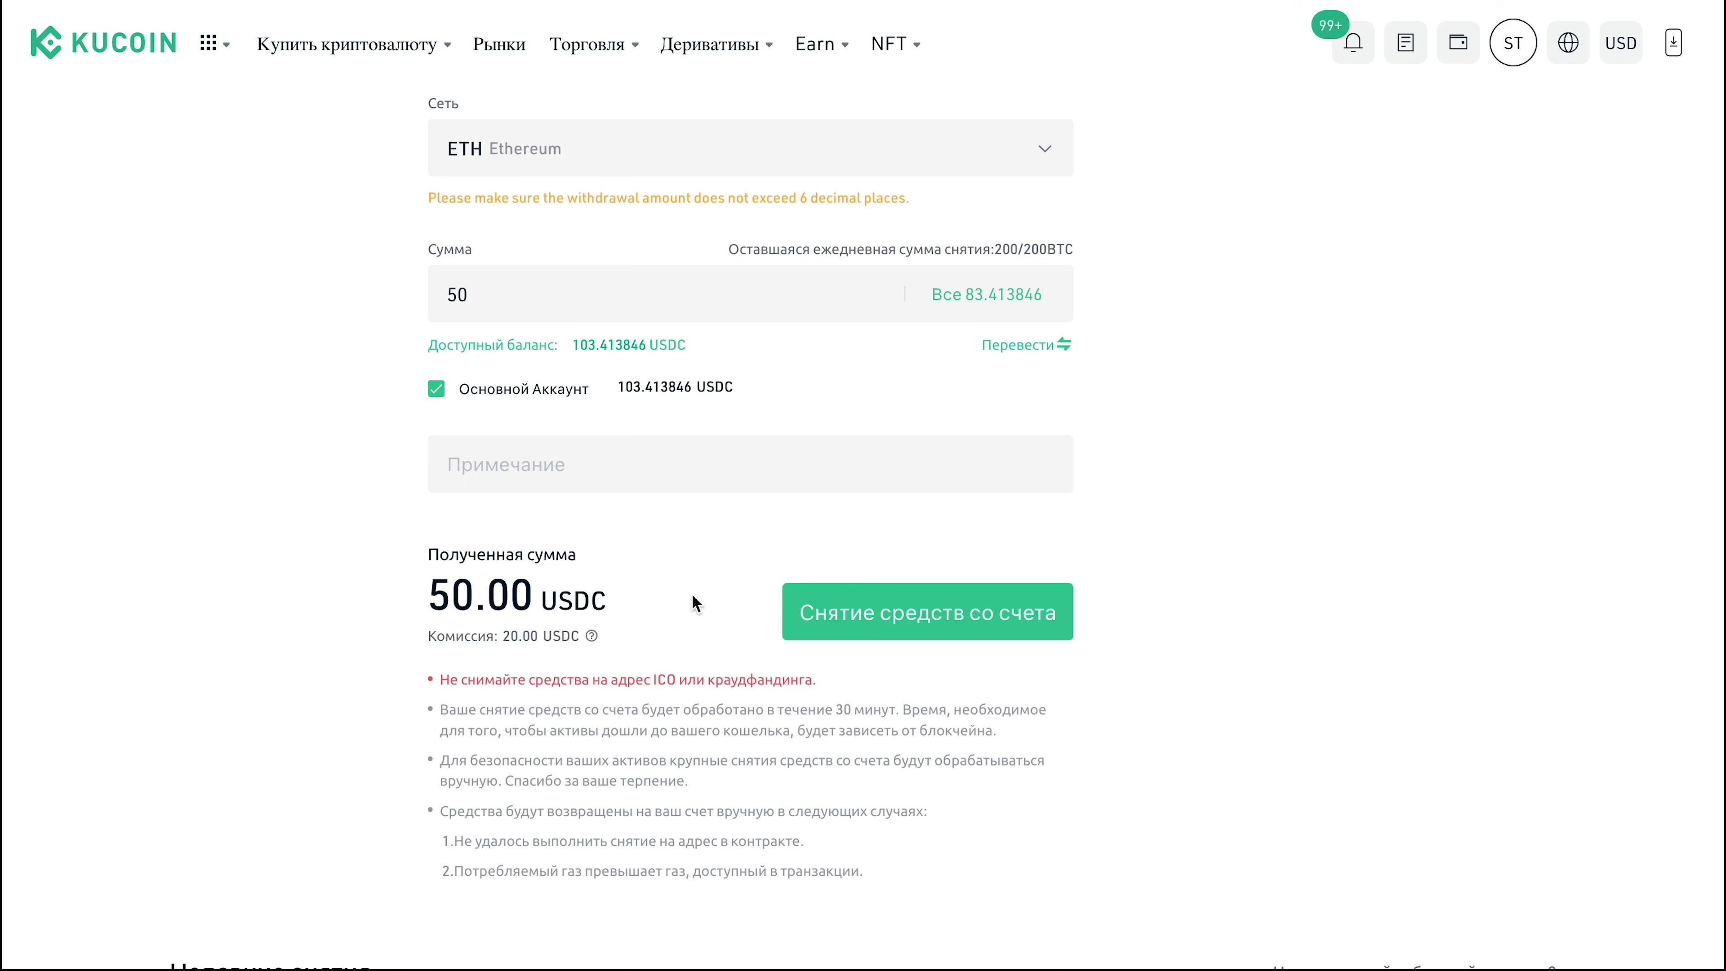
left_click(854, 630)
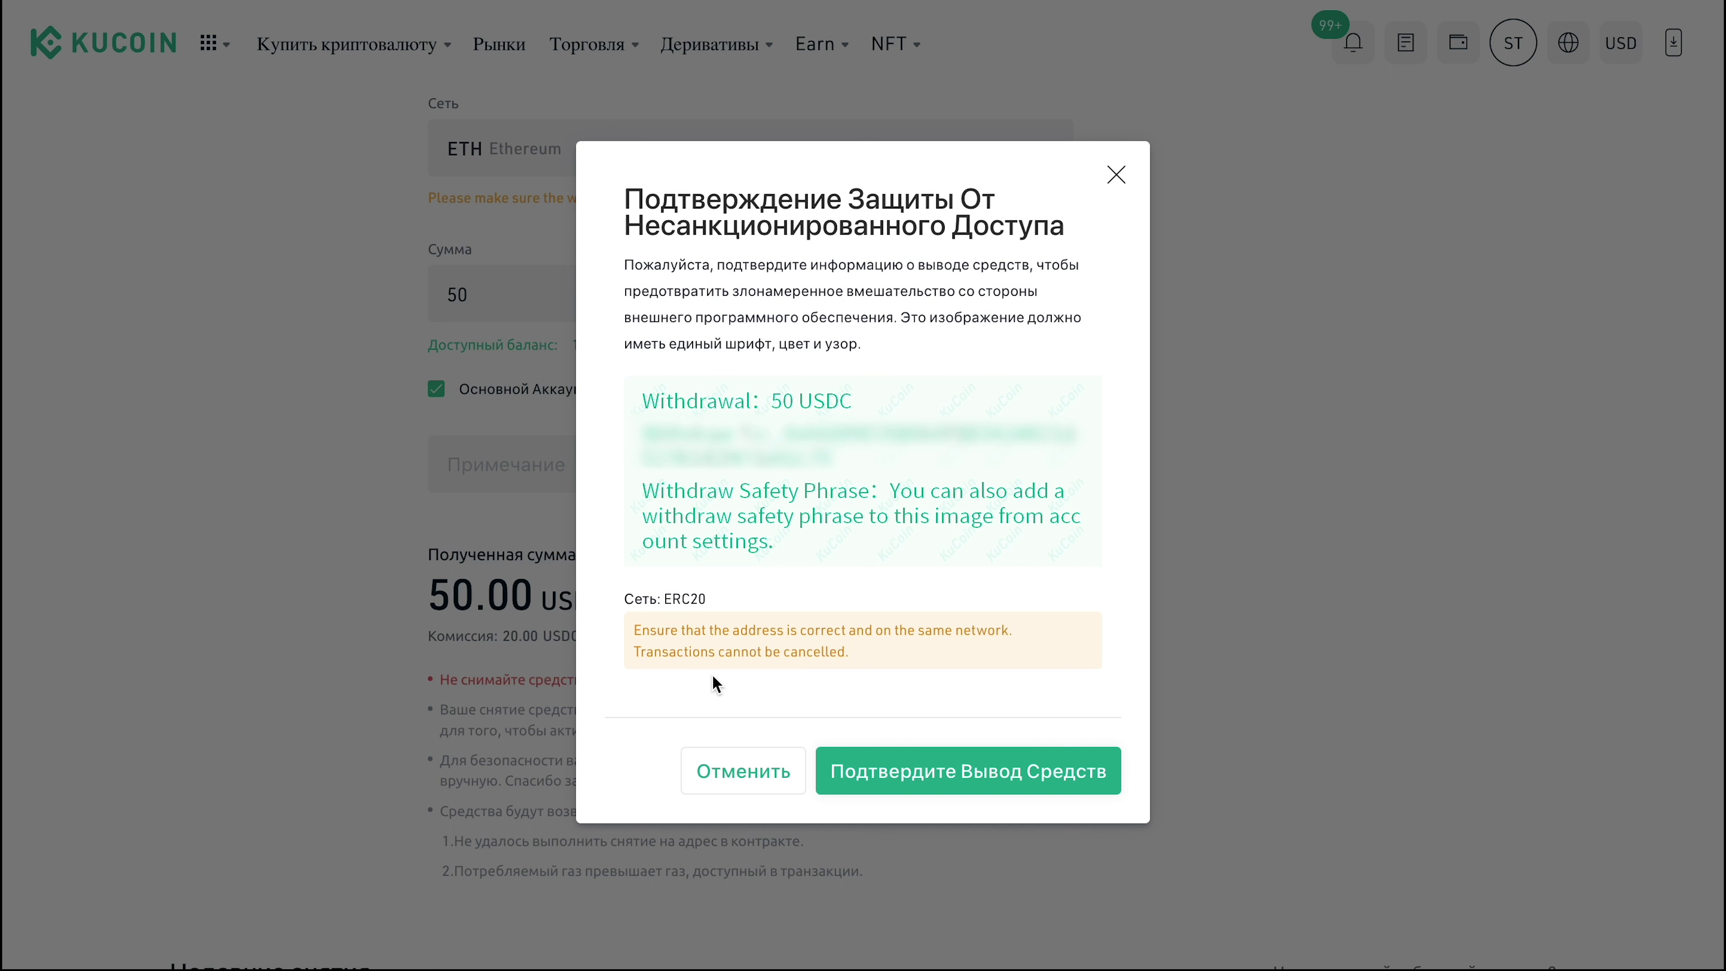
- Confirm the 50 USDC withdrawal with the trading password and the pasted SMS code
left_click(968, 775)
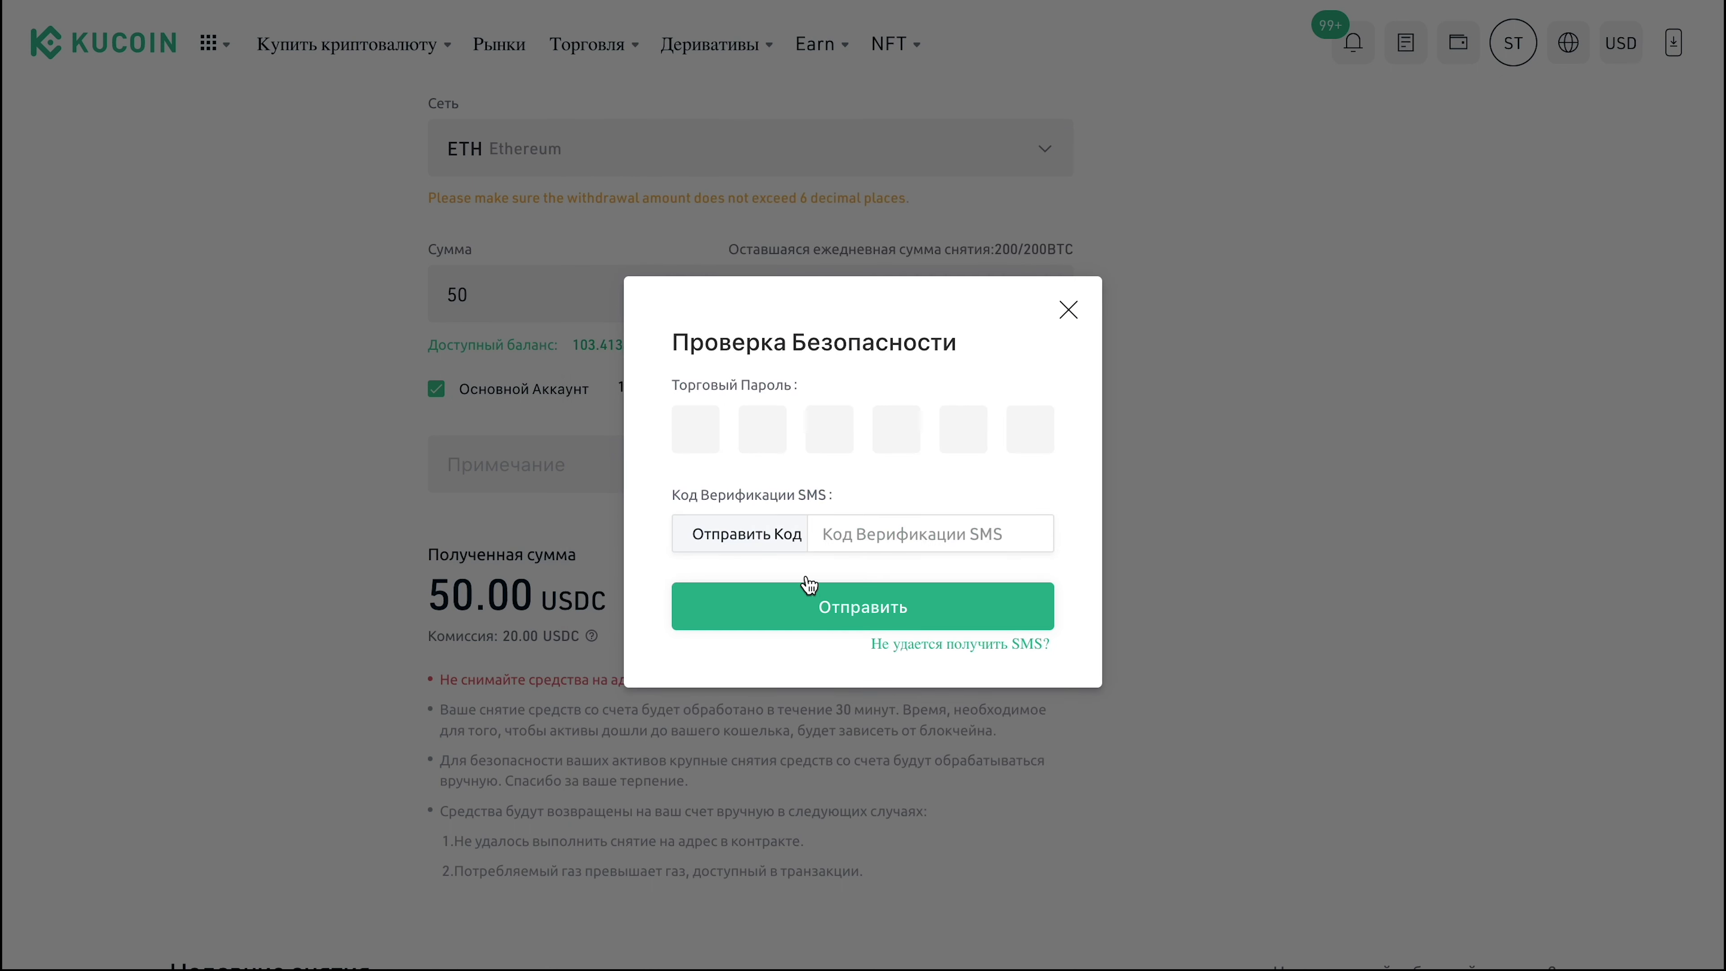
left_click(703, 446)
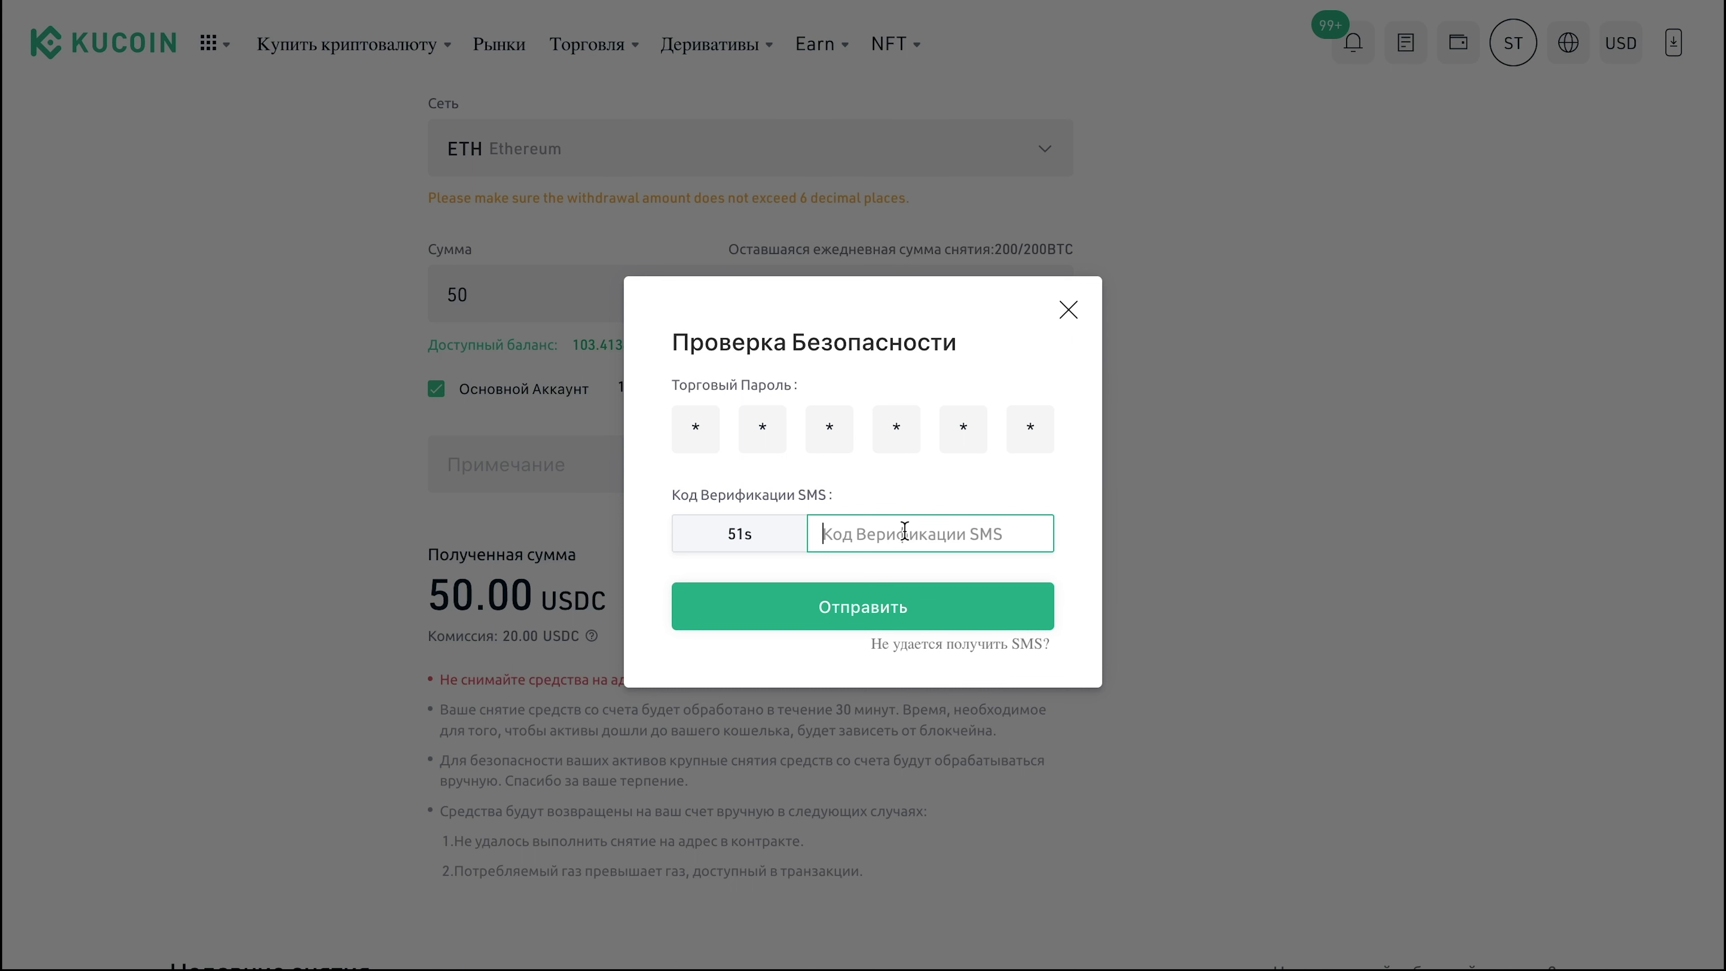
left_click(885, 615)
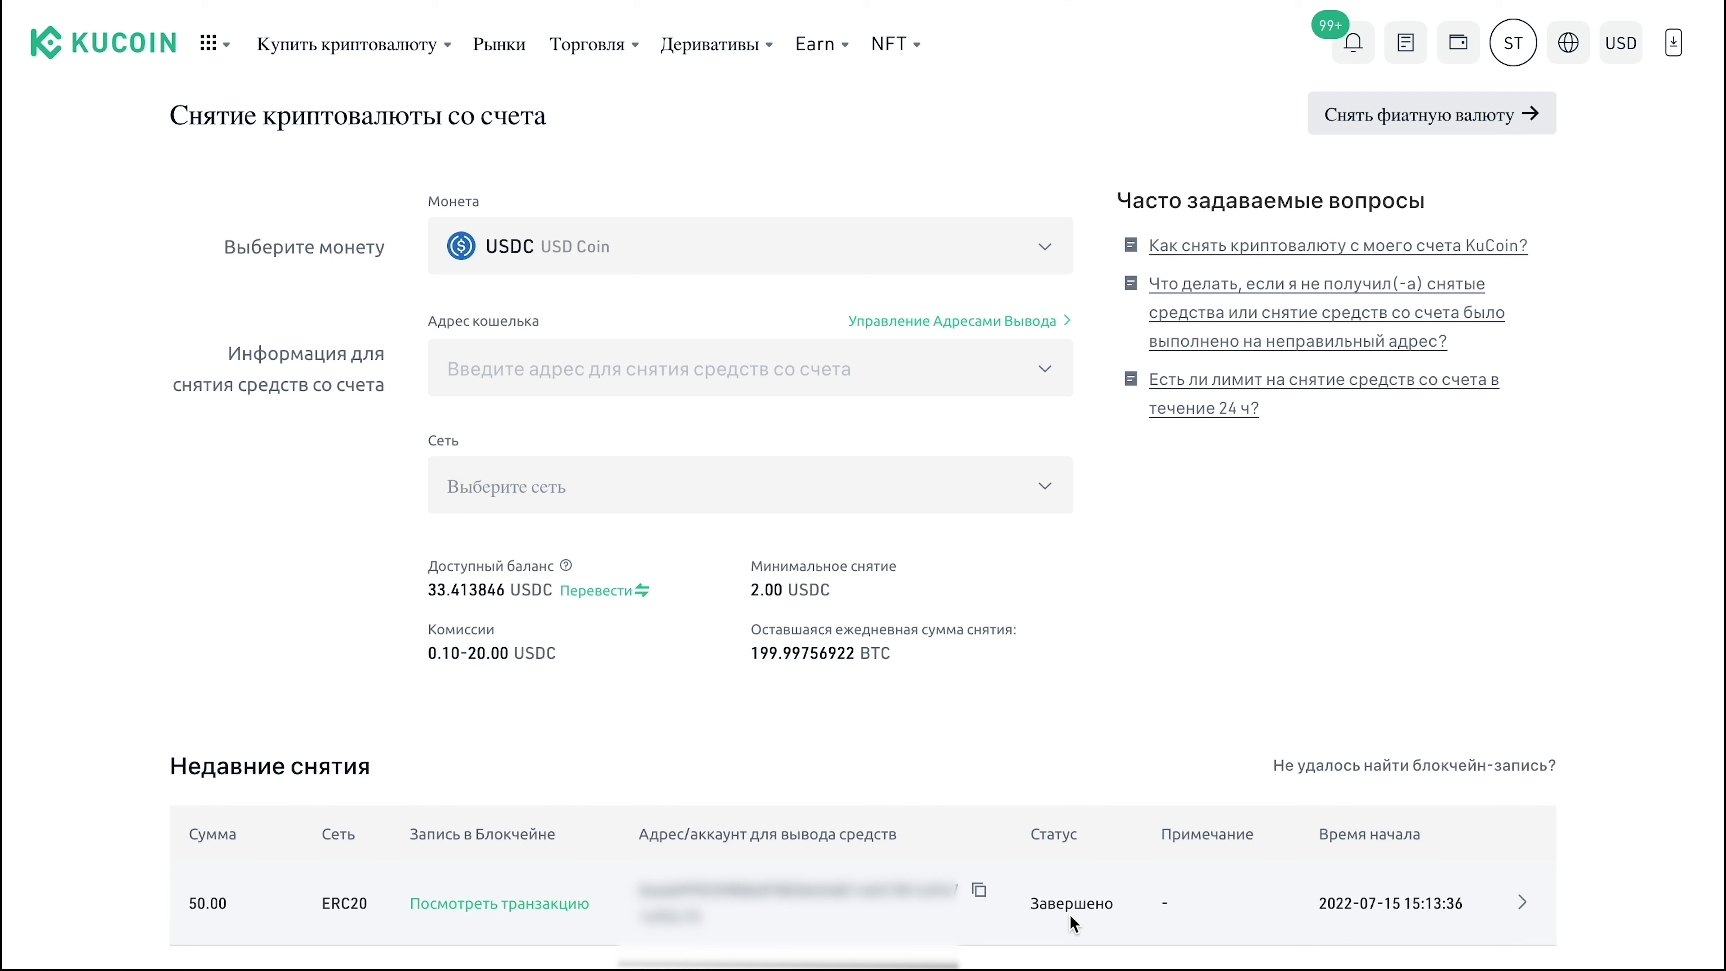
left_click(1658, 1)
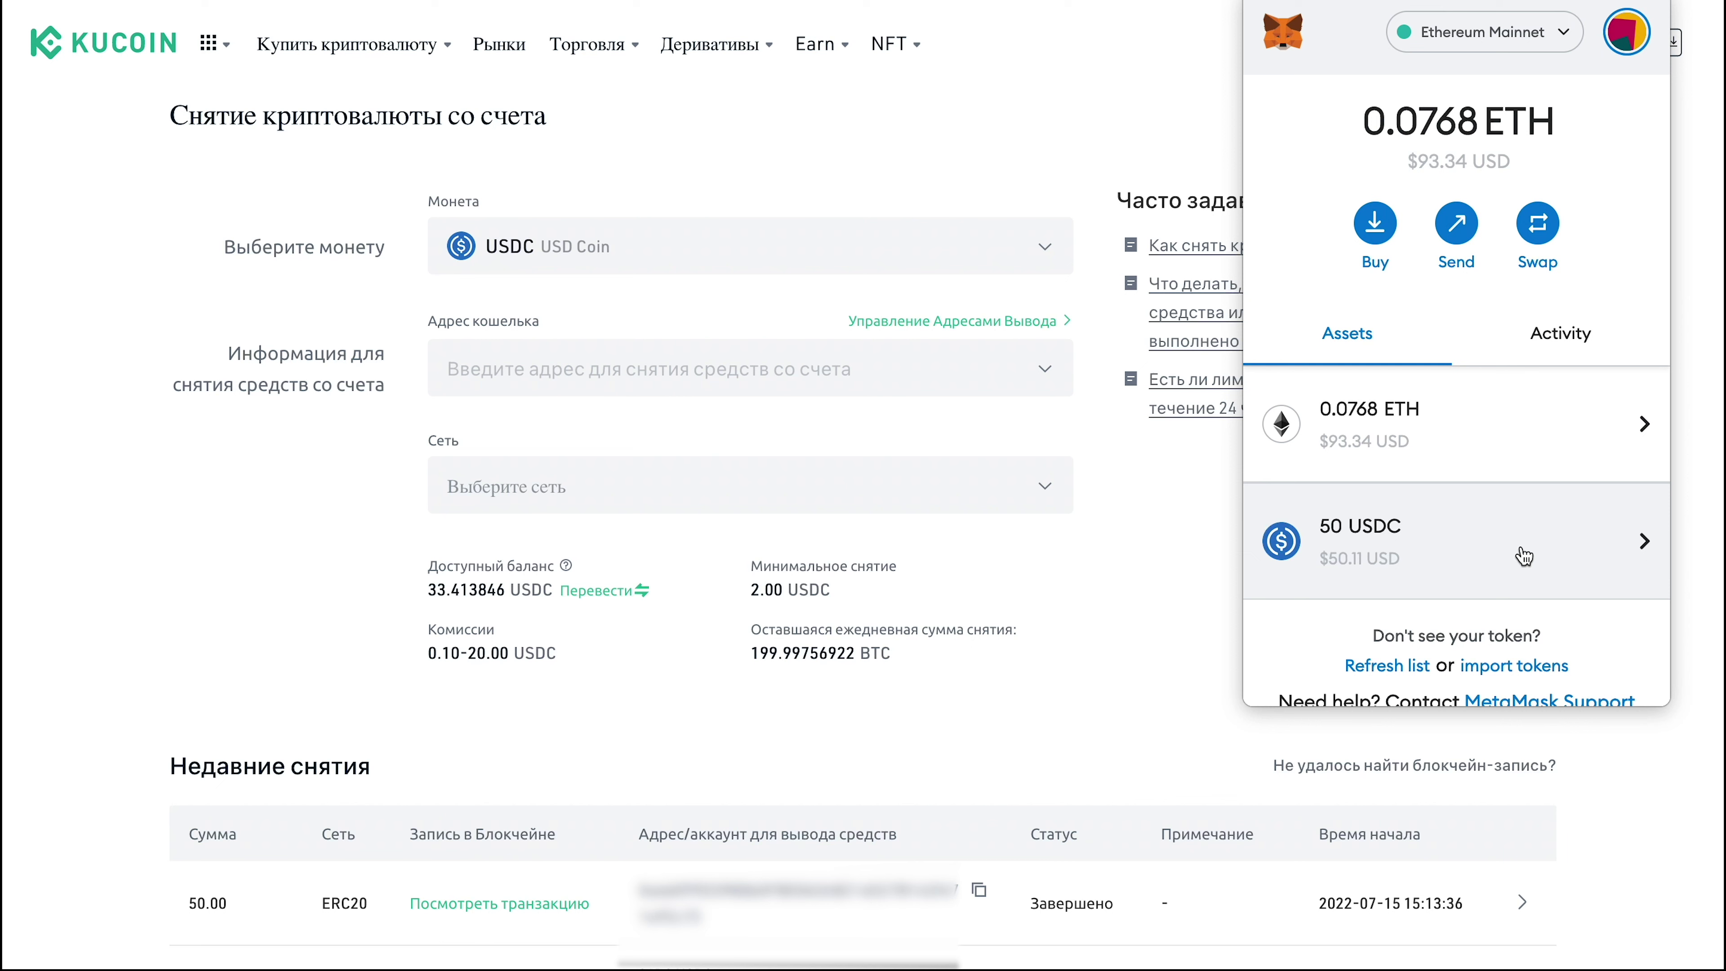
left_click(1071, 158)
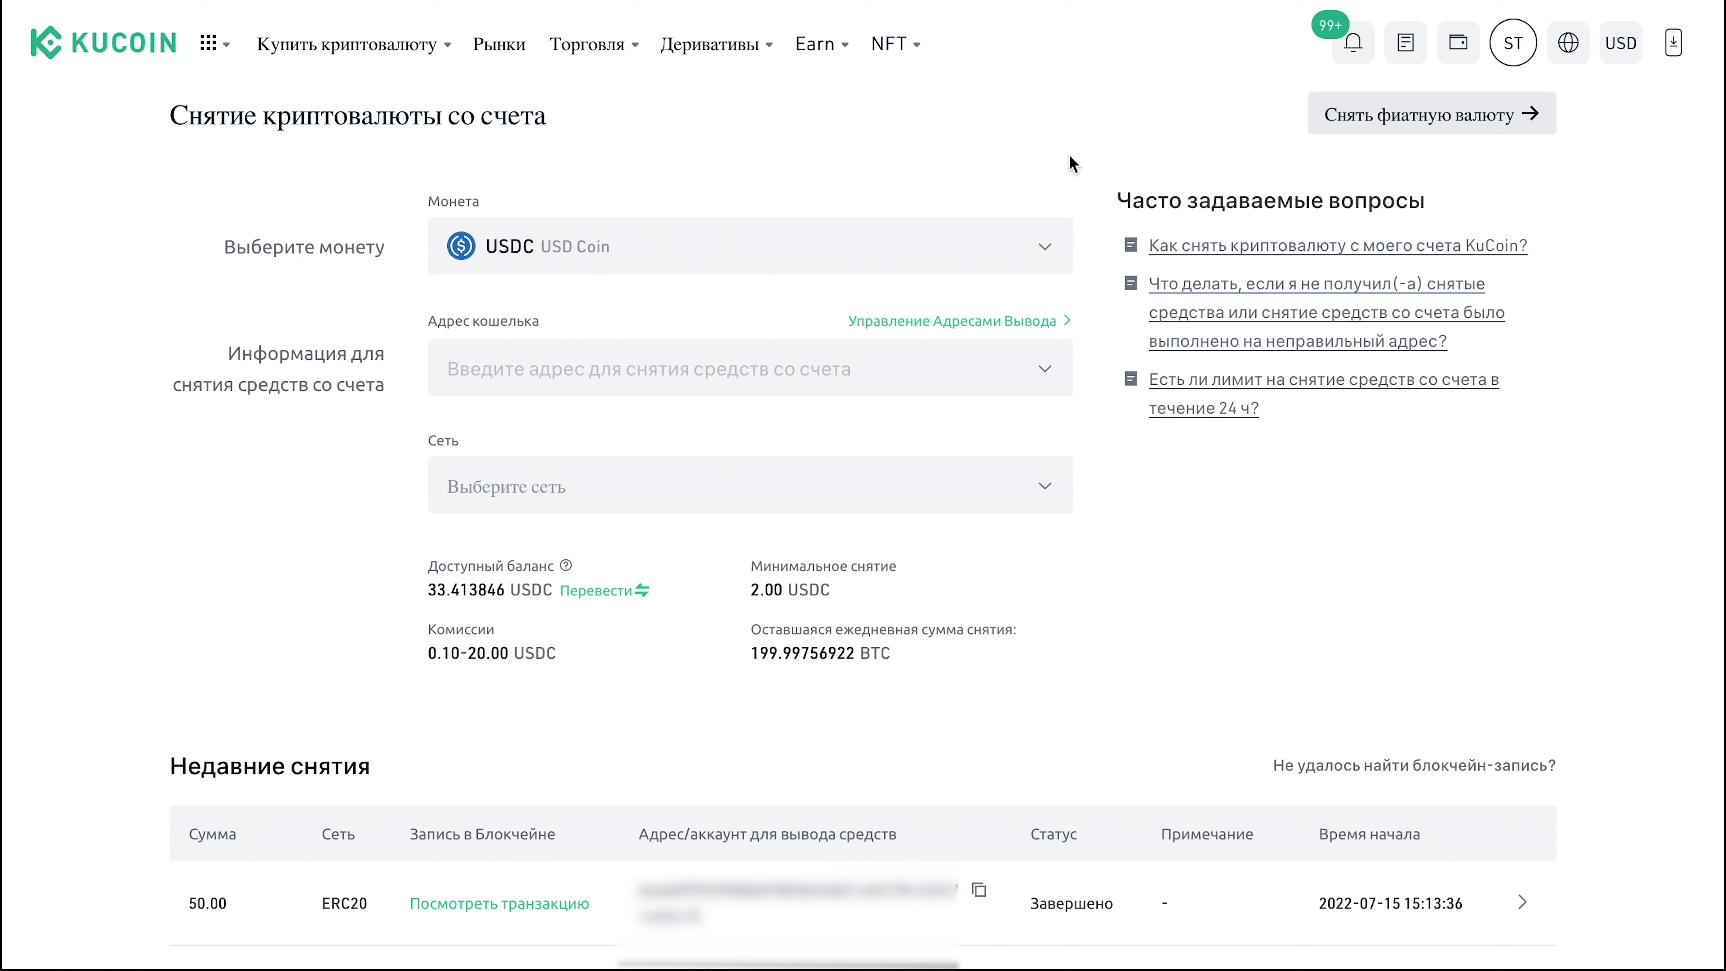